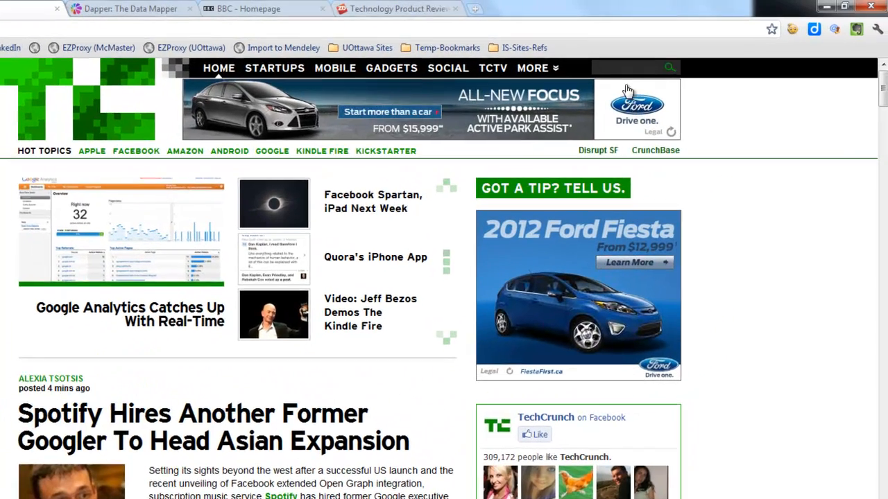
Step: Search TechCrunch for "mobile application" and look through the listed articles
{"action": "left_click", "coordinate": [680, 54]}
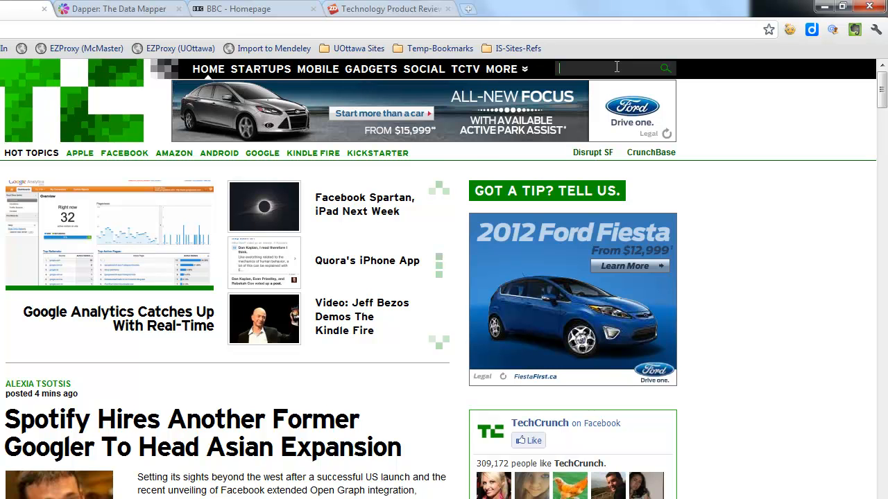
{"action": "type", "text": "mobi"}
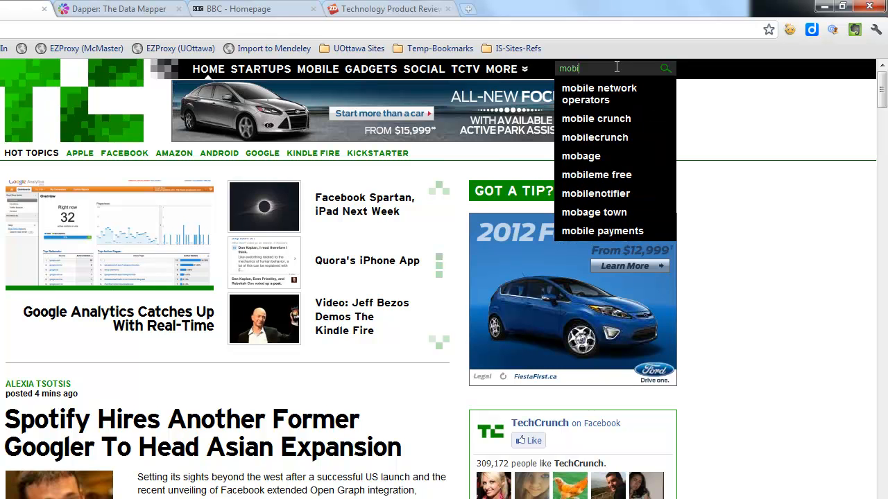
{"action": "type", "text": "le applic"}
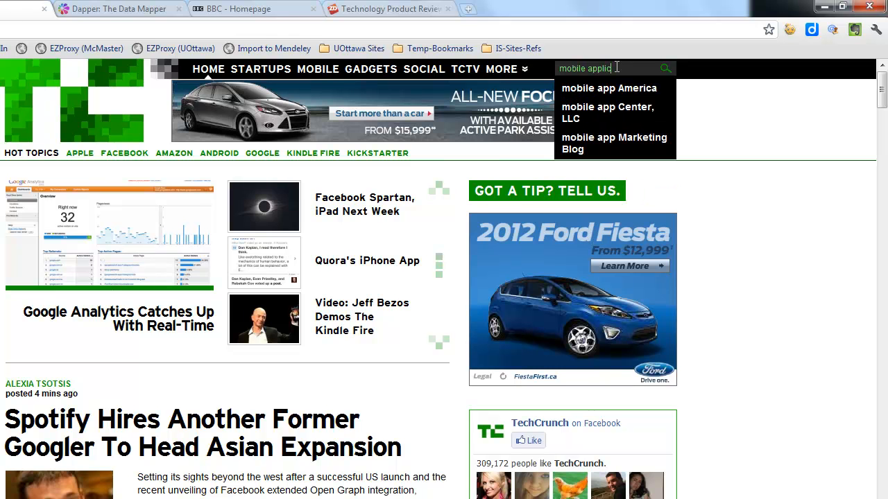
{"action": "type", "text": "ation"}
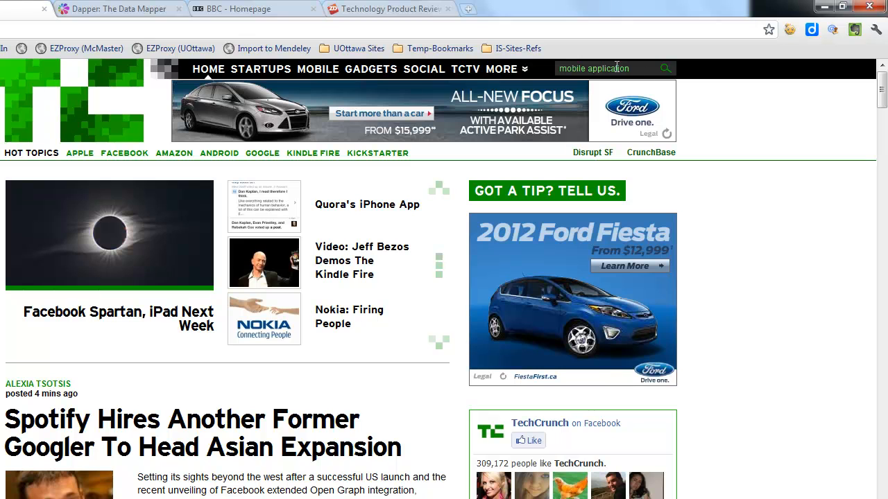
{"action": "left_click", "coordinate": [664, 69]}
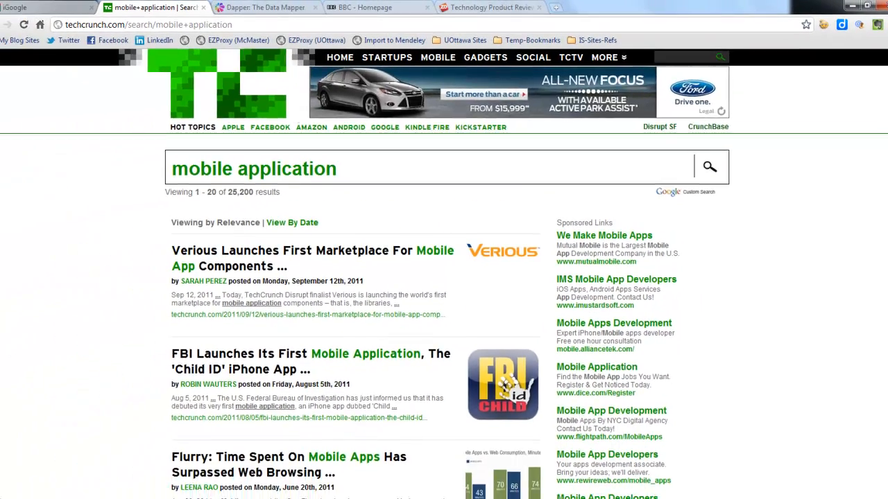
{"action": "left_click_drag", "start_coordinate": [884, 138], "coordinate": [883, 178]}
{"action": "scroll", "coordinate": [355, 283], "scroll_direction": "down", "scroll_amount": 15}
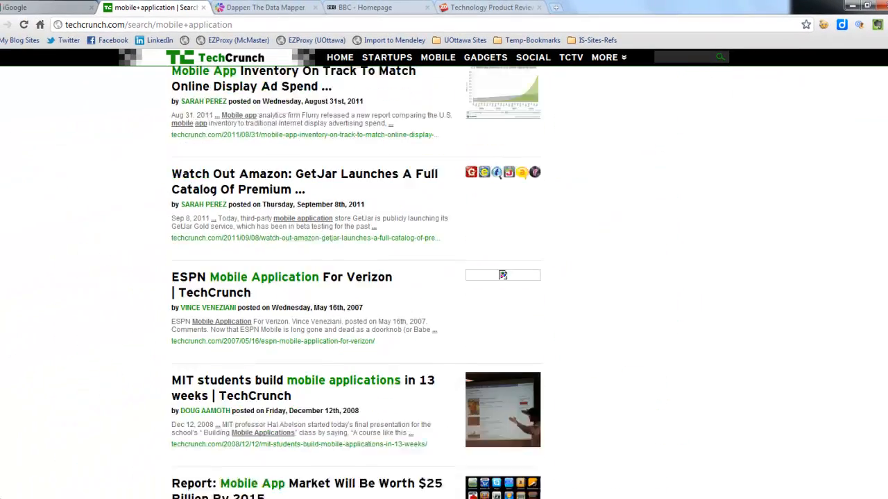
{"action": "scroll", "coordinate": [355, 283], "scroll_direction": "down", "scroll_amount": 6}
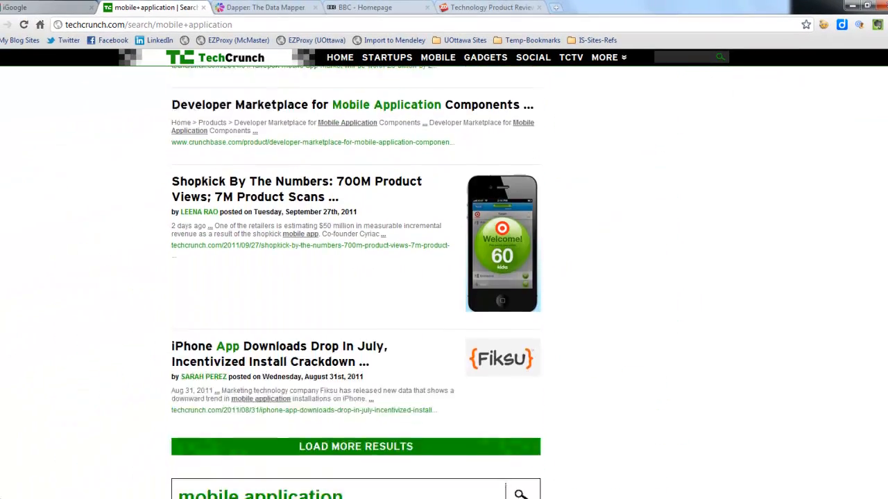
{"action": "scroll", "coordinate": [355, 283], "scroll_direction": "up", "scroll_amount": 20}
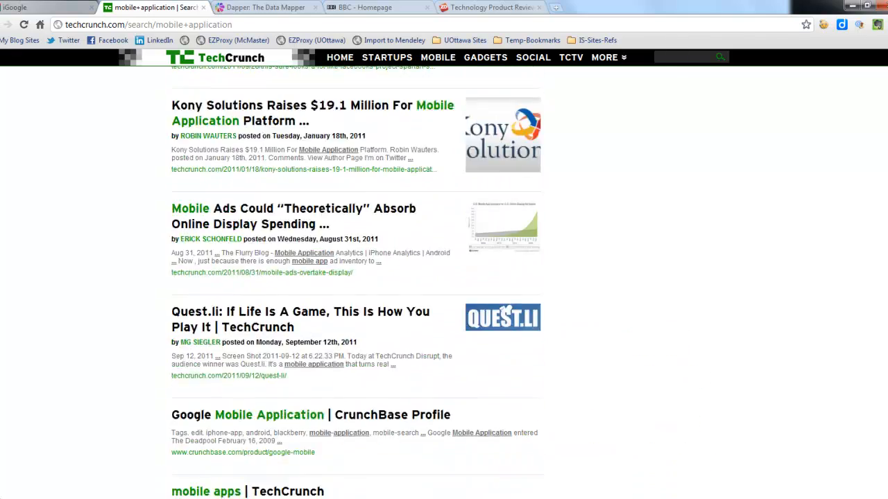
{"action": "scroll", "coordinate": [355, 283], "scroll_direction": "up", "scroll_amount": 1}
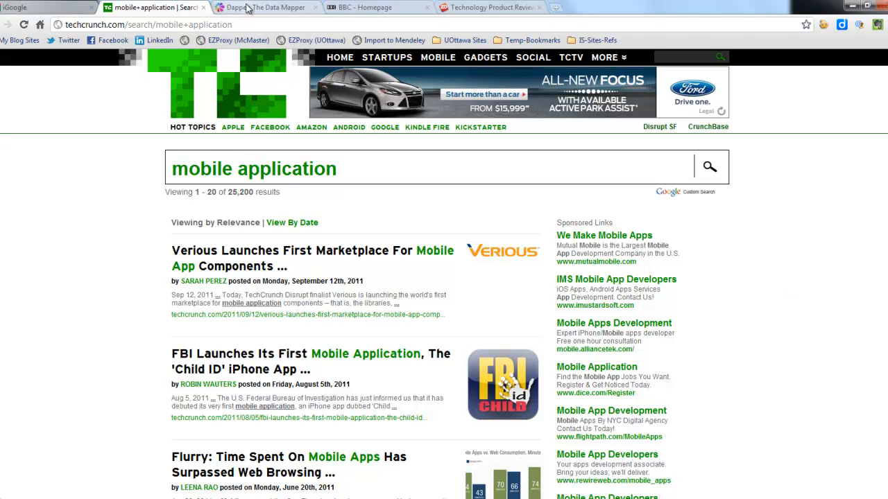
Step: Switch to the Dapper site and start creating a new Dapp
{"action": "left_click", "coordinate": [247, 7]}
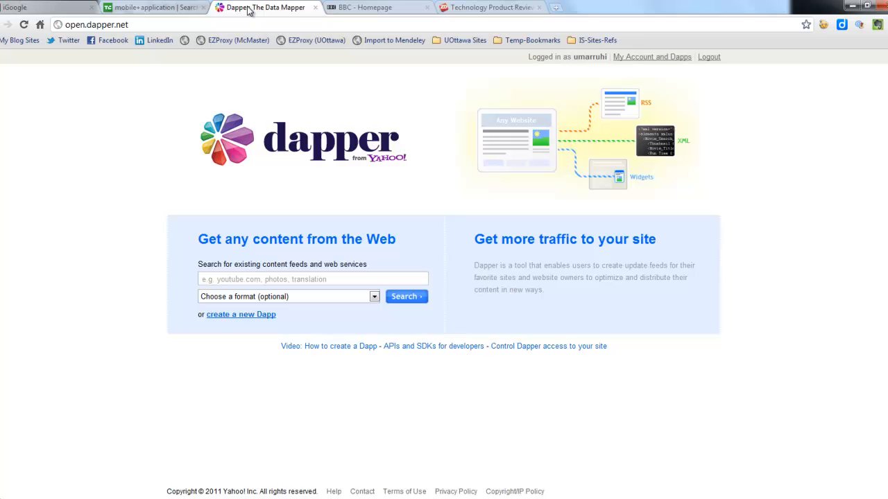
{"action": "left_click", "coordinate": [140, 25]}
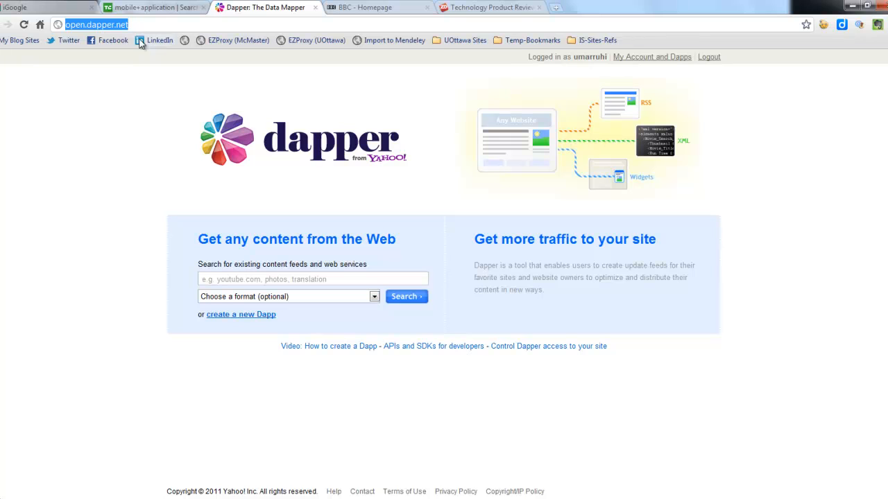
{"action": "left_click", "coordinate": [143, 90]}
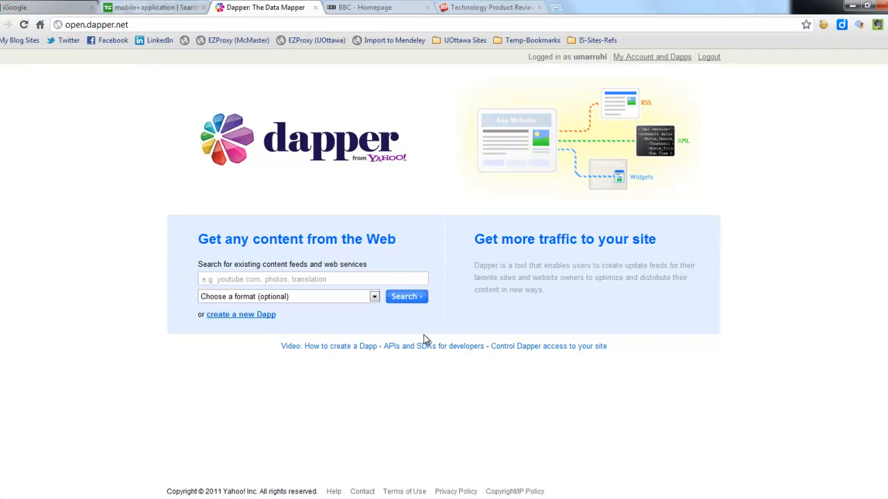
{"action": "left_click", "coordinate": [254, 317]}
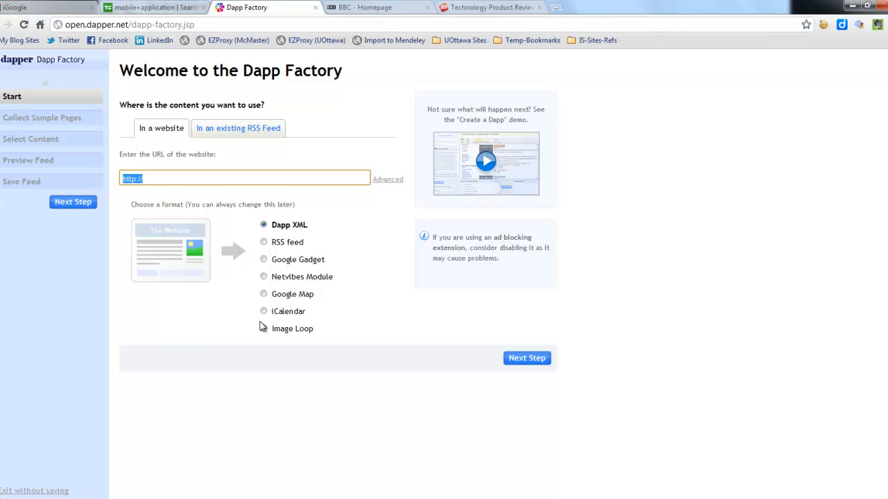
{"action": "left_click", "coordinate": [199, 330]}
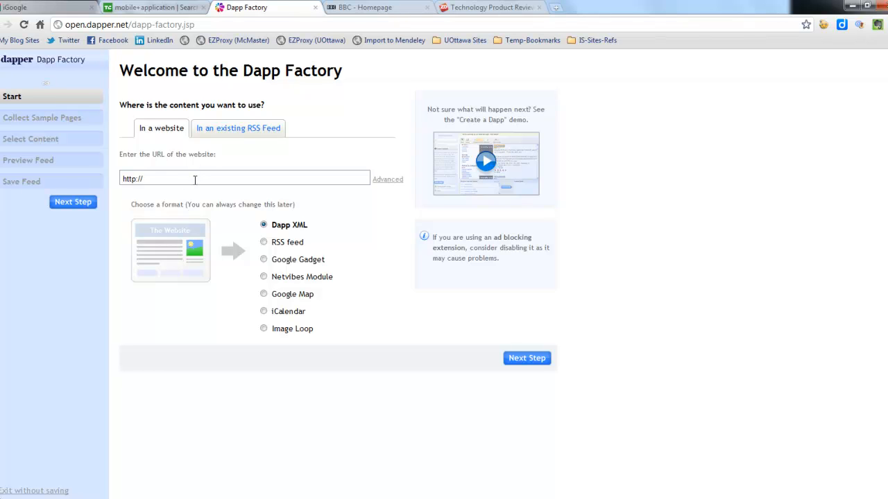
Step: Copy the address of the TechCrunch "mobile application" search page and enter it as the Dapp's website URL
{"action": "left_click", "coordinate": [195, 180]}
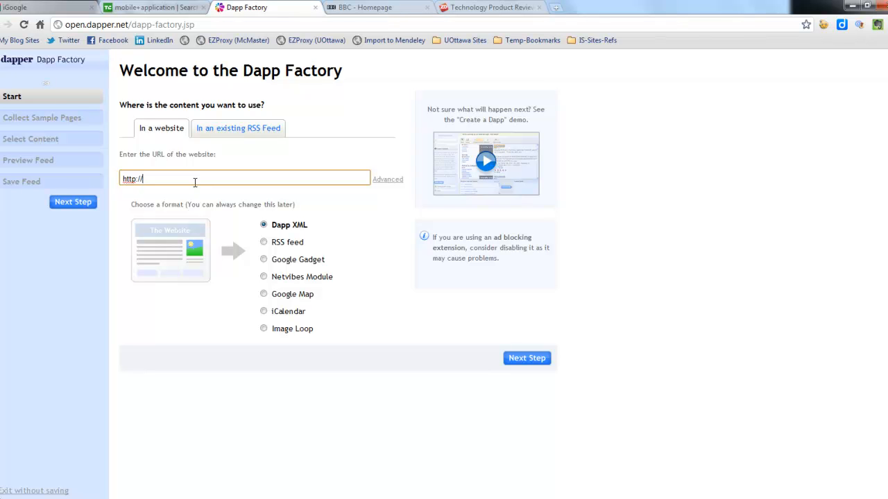
{"action": "left_click", "coordinate": [172, 10]}
{"action": "left_click", "coordinate": [197, 27]}
{"action": "key", "text": "ctrl+c"}
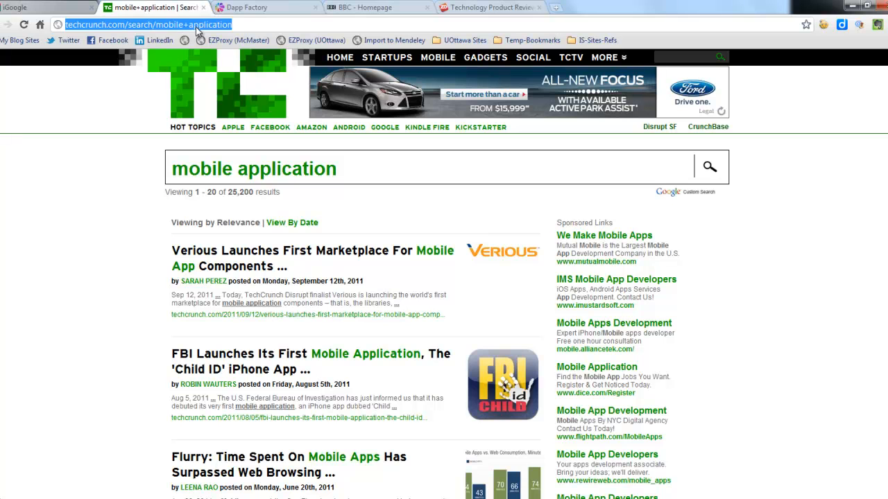
{"action": "left_click", "coordinate": [245, 12]}
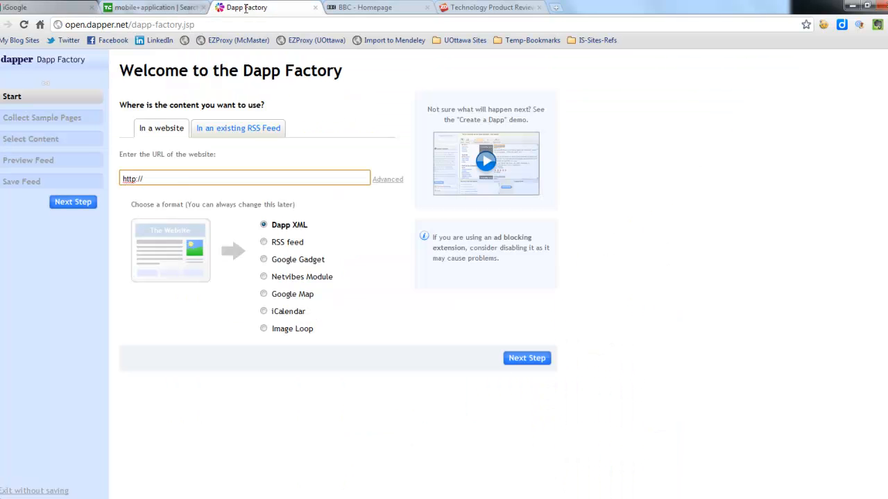
{"action": "key", "text": "ctrl+a"}
{"action": "key", "text": "ctrl+v"}
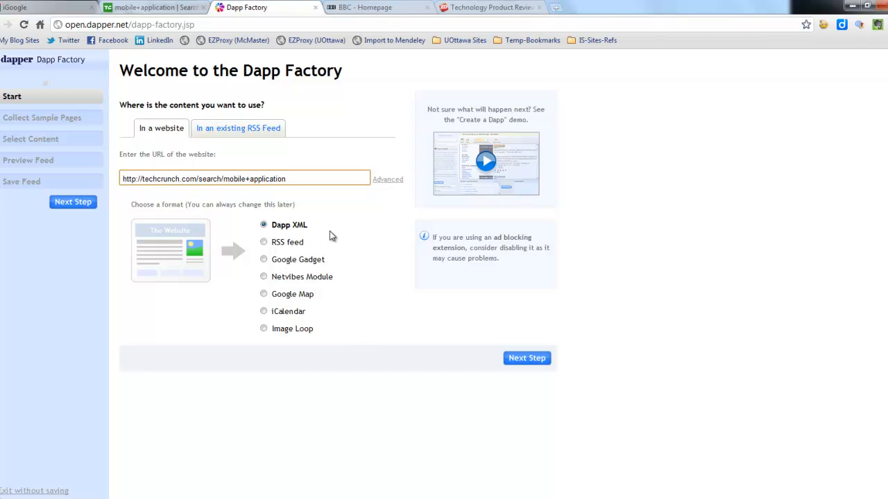
Step: Continue to sample page collection, dismiss the demo, and add the TechCrunch search results page as a sample
{"action": "left_click", "coordinate": [521, 362]}
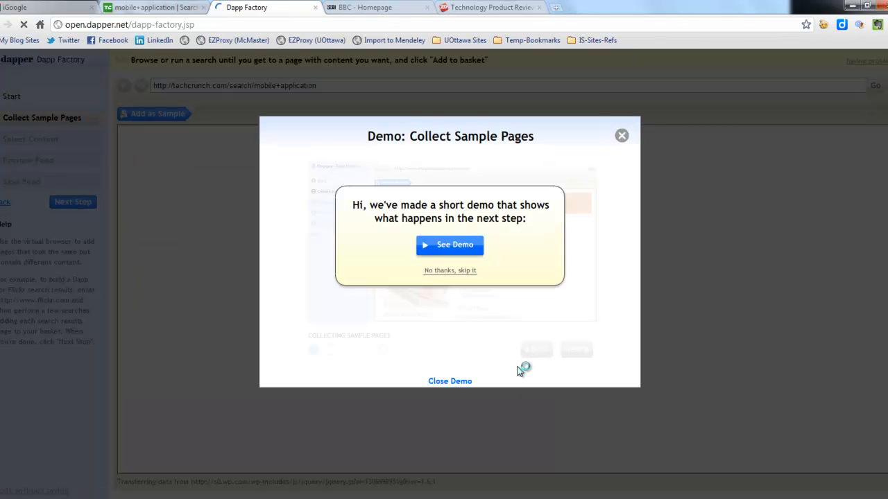
{"action": "left_click", "coordinate": [450, 381]}
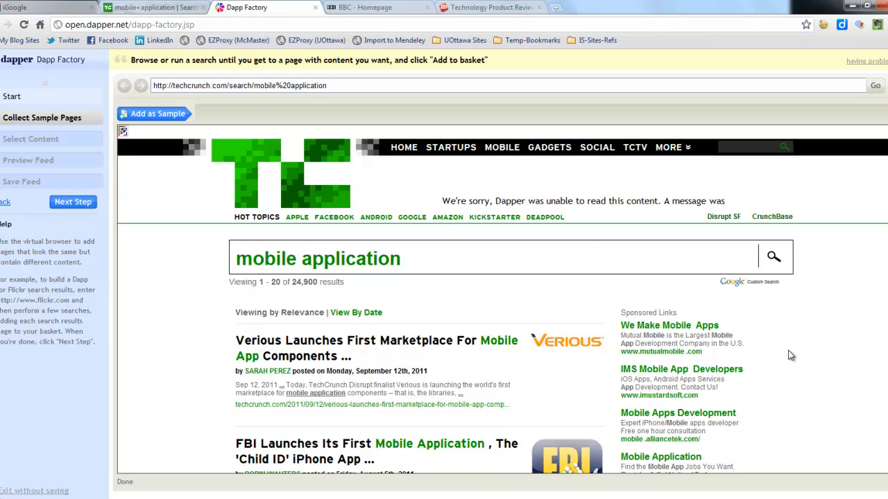
{"action": "left_click", "coordinate": [172, 115]}
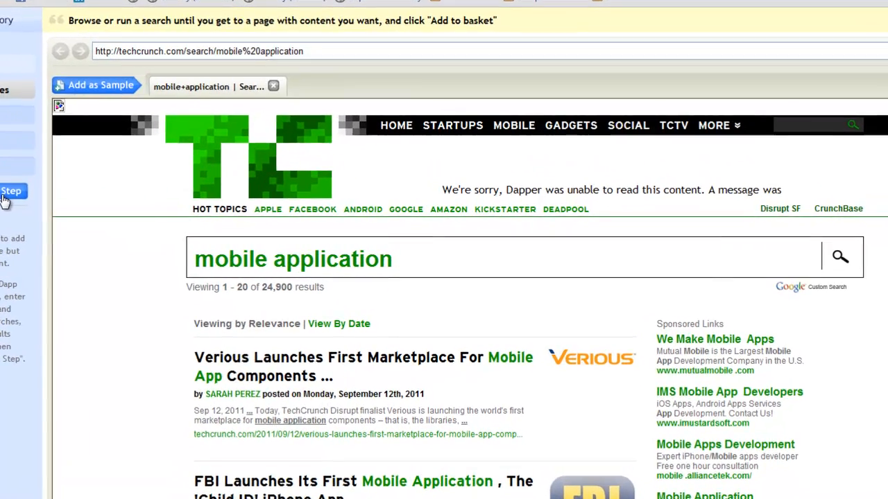
Step: Proceed to content selection with only one sample page and dismiss the demo
{"action": "left_click", "coordinate": [4, 197]}
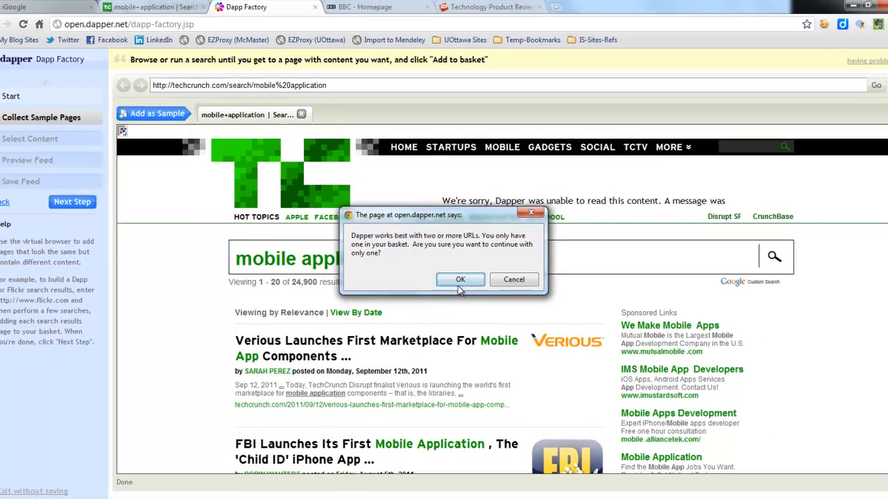
{"action": "left_click", "coordinate": [459, 284]}
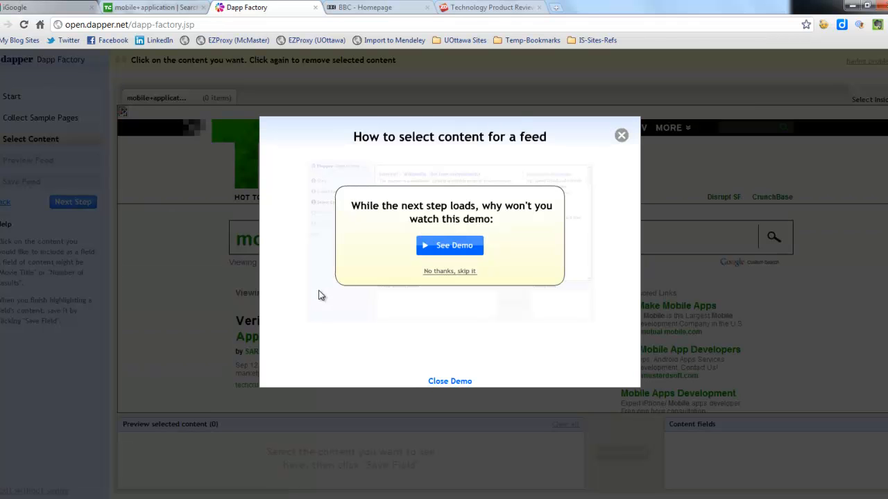
{"action": "left_click", "coordinate": [621, 136]}
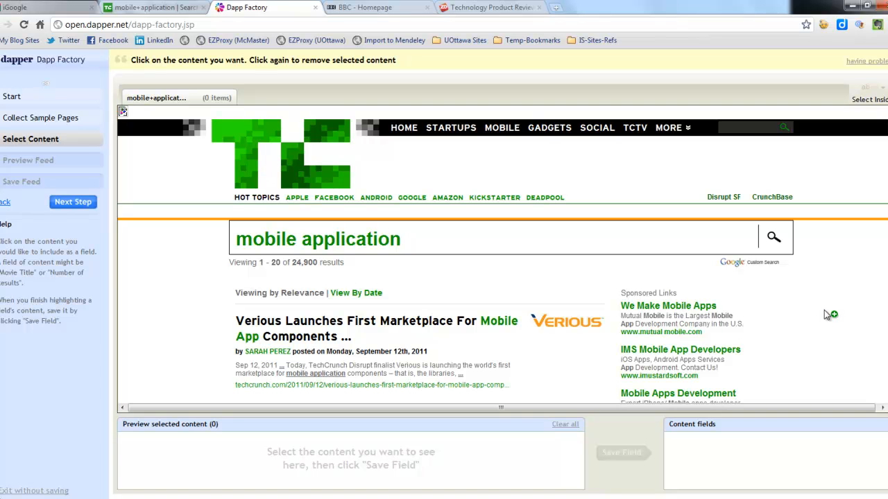
Step: Select the article headlines in the search results as content, excluding the Sponsored Links heading, and review the selected items
{"action": "scroll", "coordinate": [502, 255], "scroll_direction": "down", "scroll_amount": 2}
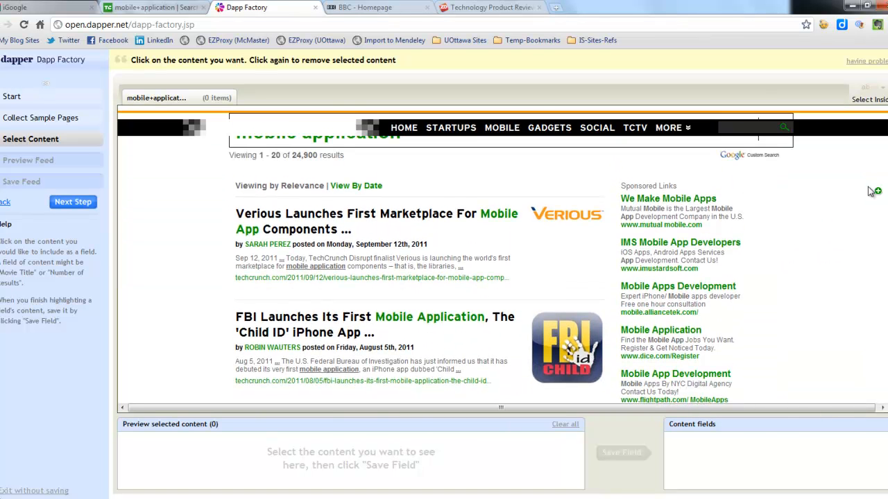
{"action": "left_click", "coordinate": [284, 226]}
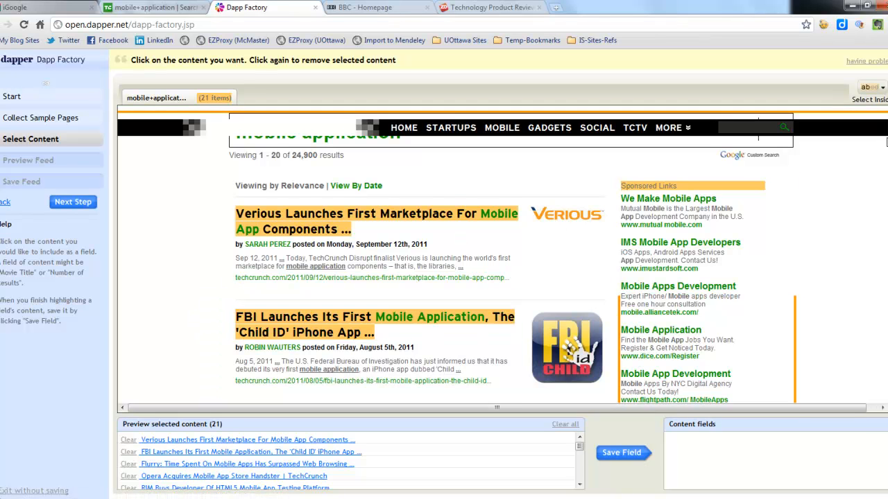
{"action": "scroll", "coordinate": [500, 254], "scroll_direction": "down", "scroll_amount": 7}
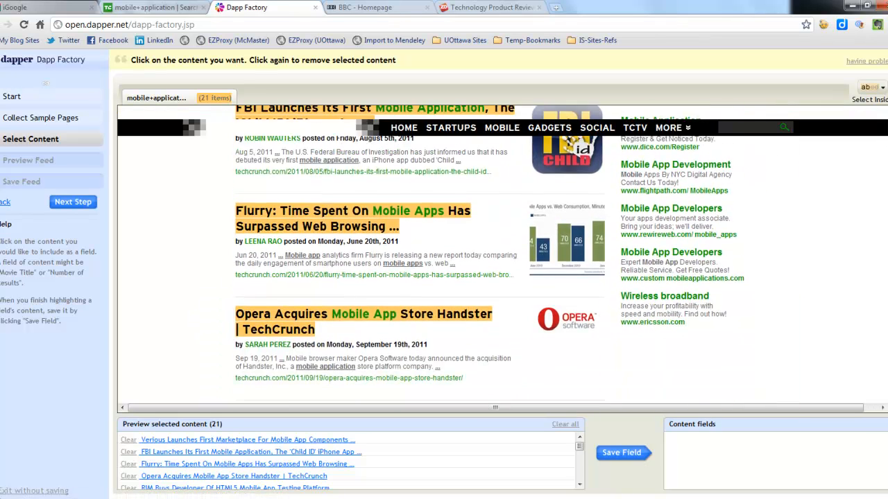
{"action": "scroll", "coordinate": [885, 342], "scroll_direction": "down", "scroll_amount": 10}
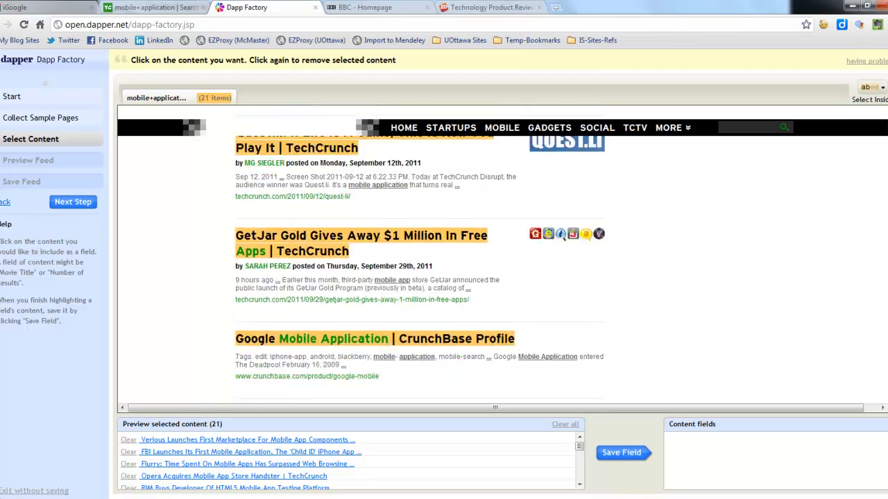
{"action": "scroll", "coordinate": [885, 343], "scroll_direction": "down", "scroll_amount": 5}
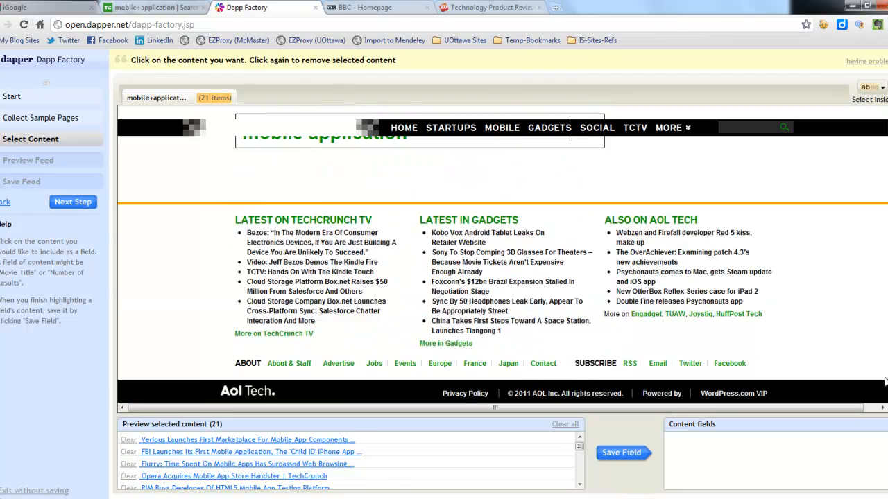
{"action": "scroll", "coordinate": [885, 387], "scroll_direction": "up", "scroll_amount": 20}
{"action": "scroll", "coordinate": [884, 387], "scroll_direction": "down", "scroll_amount": 12}
{"action": "scroll", "coordinate": [885, 387], "scroll_direction": "down", "scroll_amount": 6}
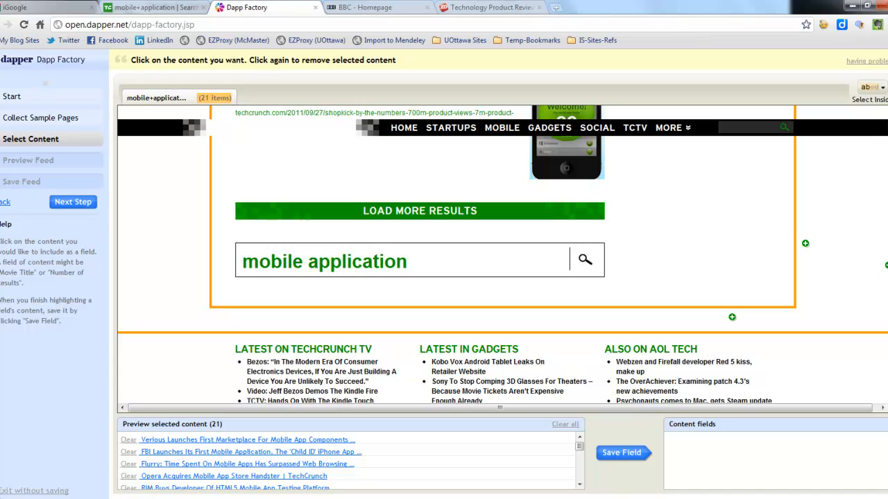
{"action": "scroll", "coordinate": [502, 255], "scroll_direction": "up", "scroll_amount": 20}
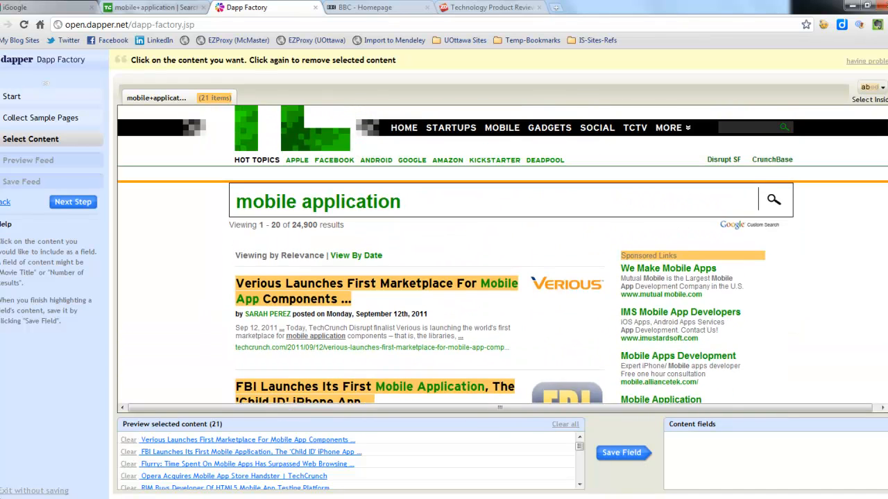
{"action": "scroll", "coordinate": [502, 255], "scroll_direction": "up", "scroll_amount": 1}
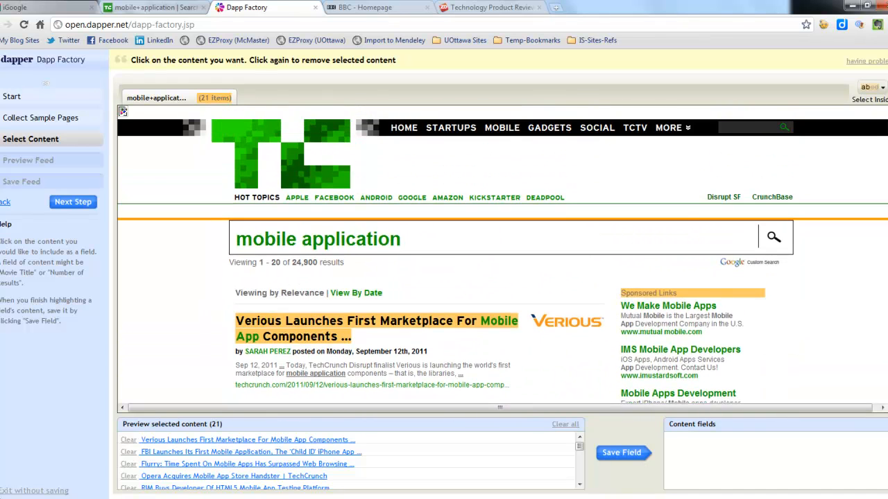
{"action": "left_click", "coordinate": [683, 297]}
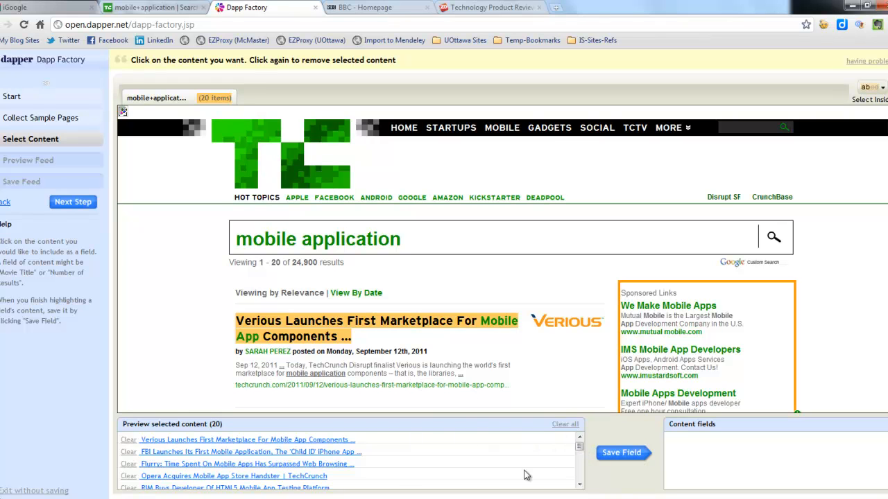
{"action": "left_click_drag", "start_coordinate": [581, 449], "coordinate": [582, 487]}
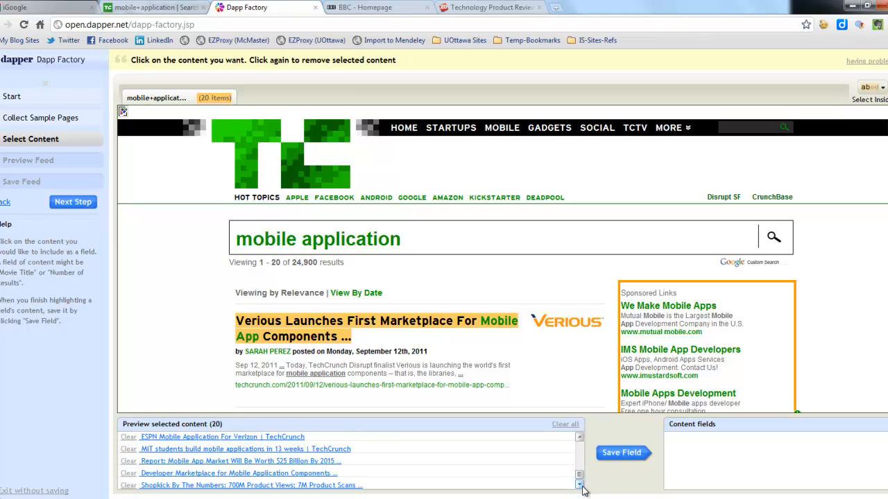
Step: Save the selected article headlines as a content field named Item-Headlines
{"action": "left_click", "coordinate": [628, 456]}
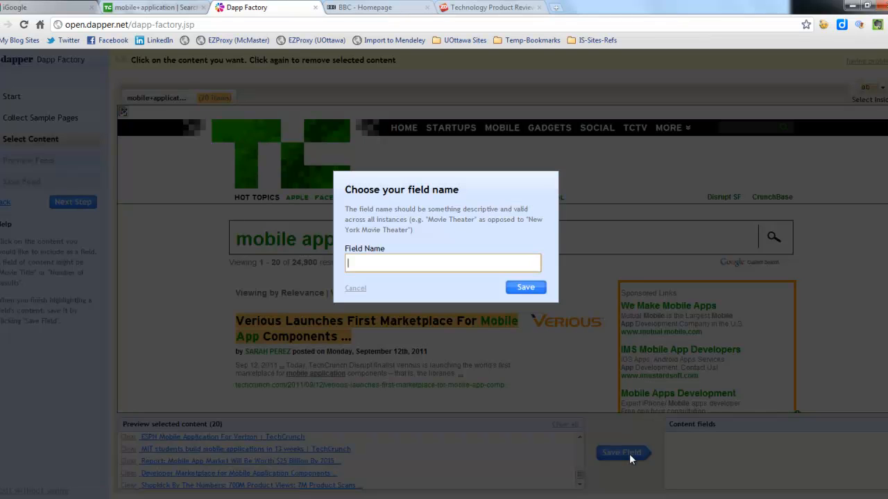
{"action": "type", "text": "Item-Headlines"}
{"action": "key", "text": "Return"}
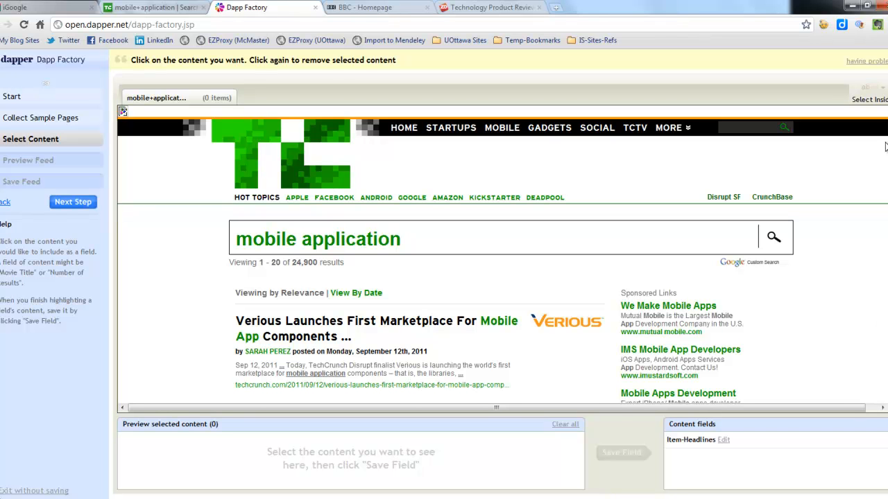
Step: Select the "posted on" dates of the articles as content and check their highlighting throughout the search results page
{"action": "scroll", "coordinate": [502, 254], "scroll_direction": "down", "scroll_amount": 2}
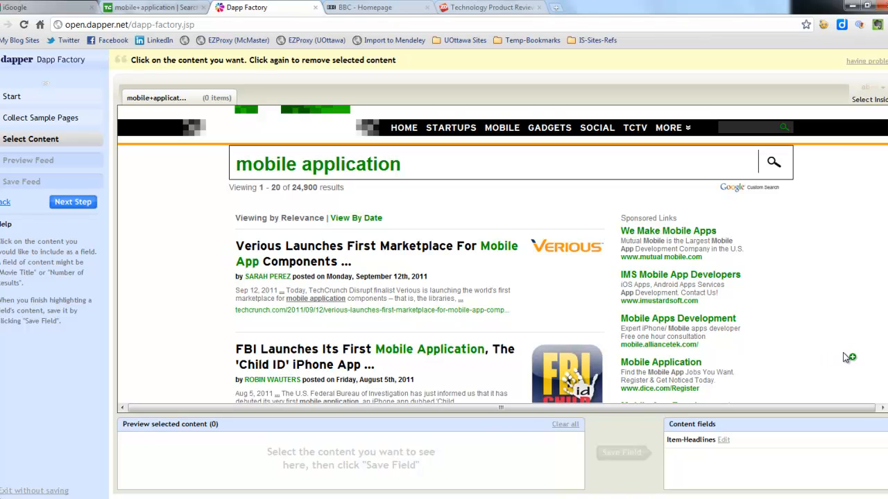
{"action": "left_click", "coordinate": [397, 278]}
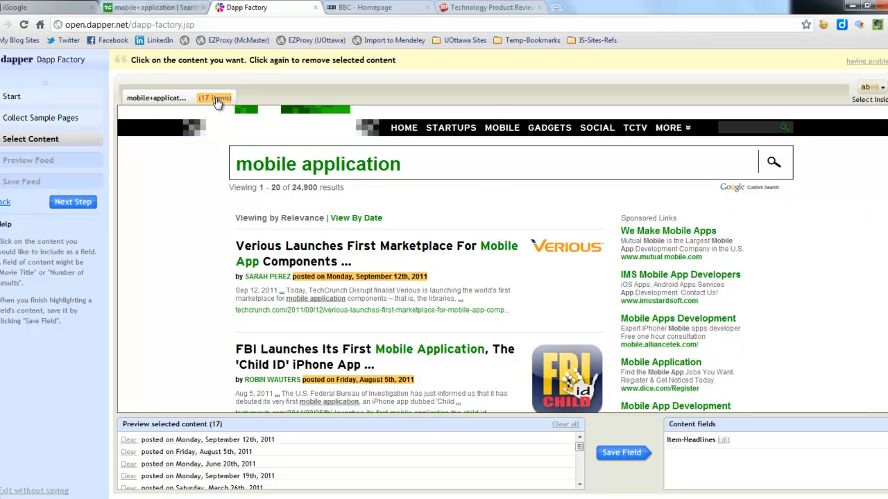
{"action": "scroll", "coordinate": [502, 255], "scroll_direction": "down", "scroll_amount": 3}
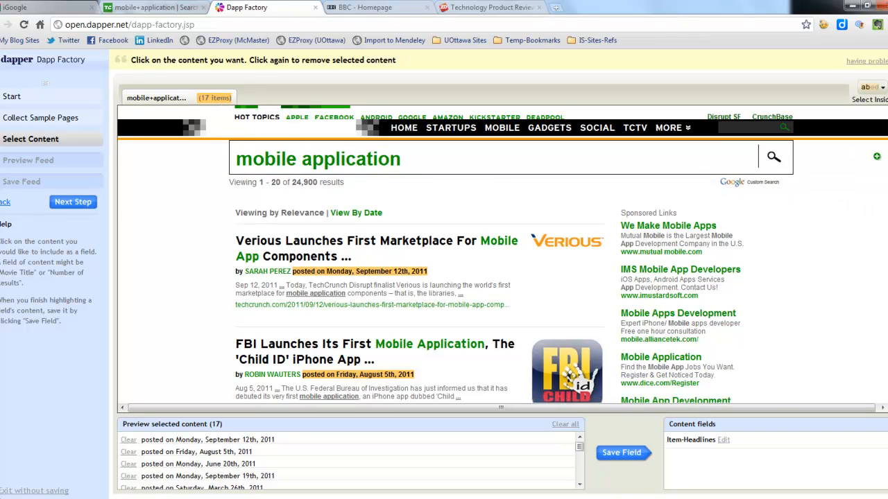
{"action": "scroll", "coordinate": [502, 255], "scroll_direction": "down", "scroll_amount": 3}
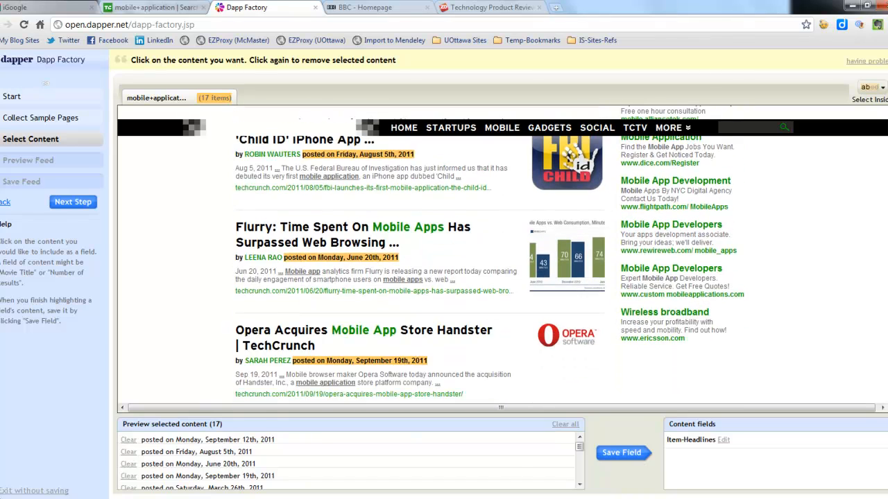
{"action": "scroll", "coordinate": [502, 255], "scroll_direction": "down", "scroll_amount": 5}
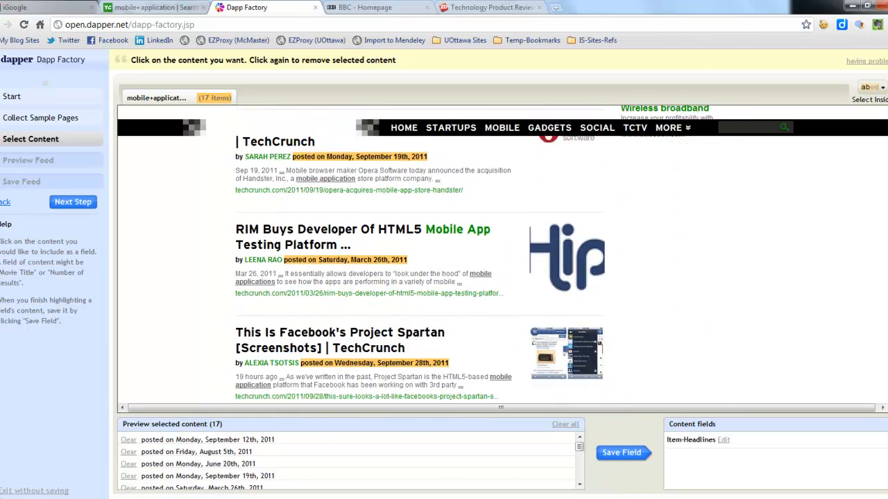
{"action": "scroll", "coordinate": [502, 255], "scroll_direction": "down", "scroll_amount": 3}
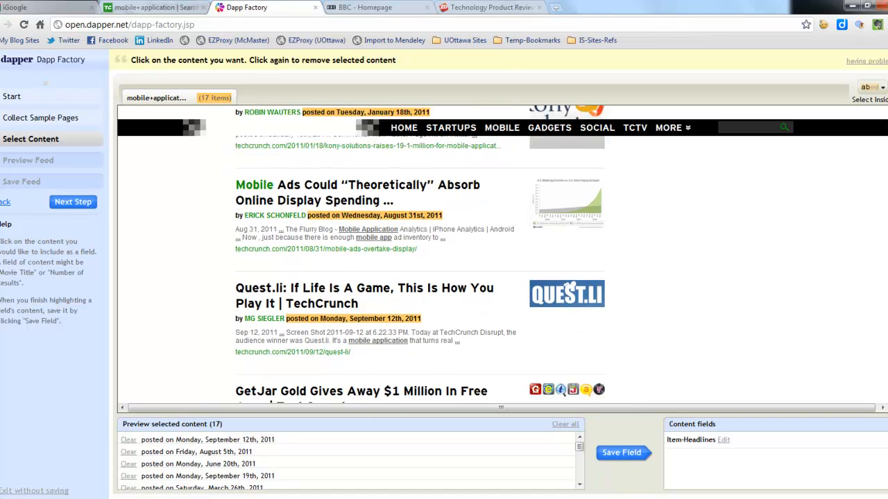
{"action": "scroll", "coordinate": [872, 264], "scroll_direction": "down", "scroll_amount": 3}
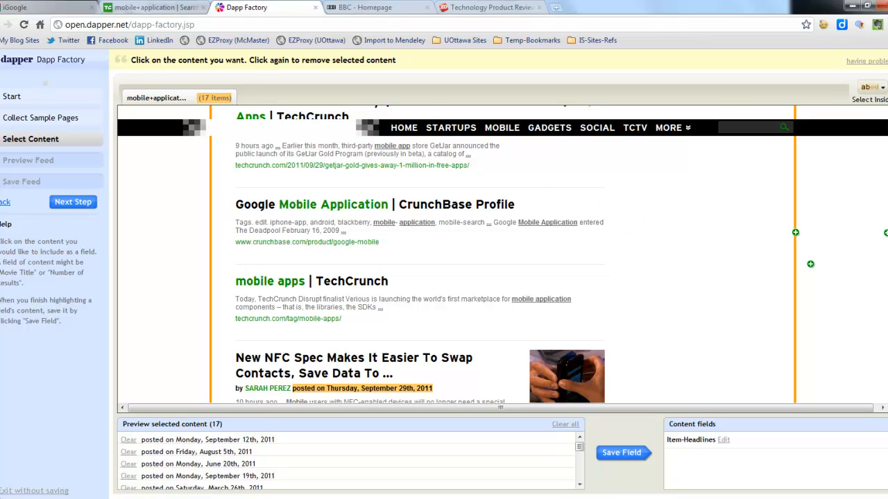
{"action": "scroll", "coordinate": [810, 264], "scroll_direction": "down", "scroll_amount": 10}
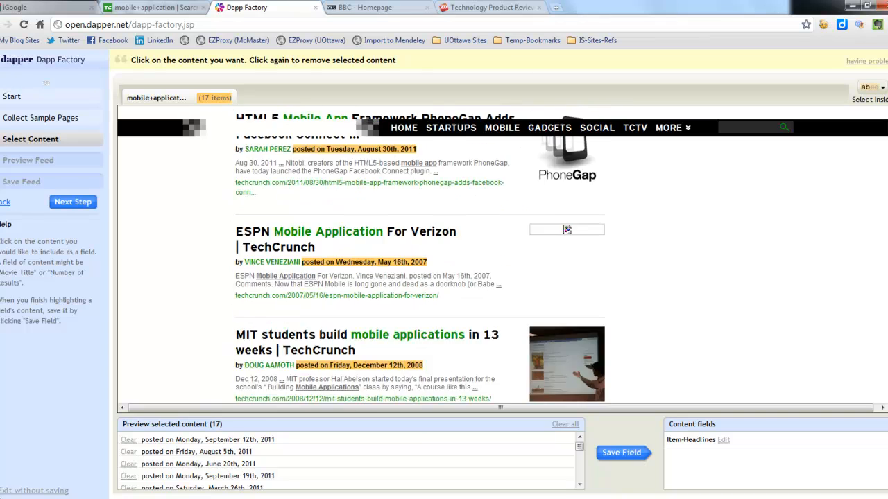
{"action": "scroll", "coordinate": [419, 255], "scroll_direction": "down", "scroll_amount": 4}
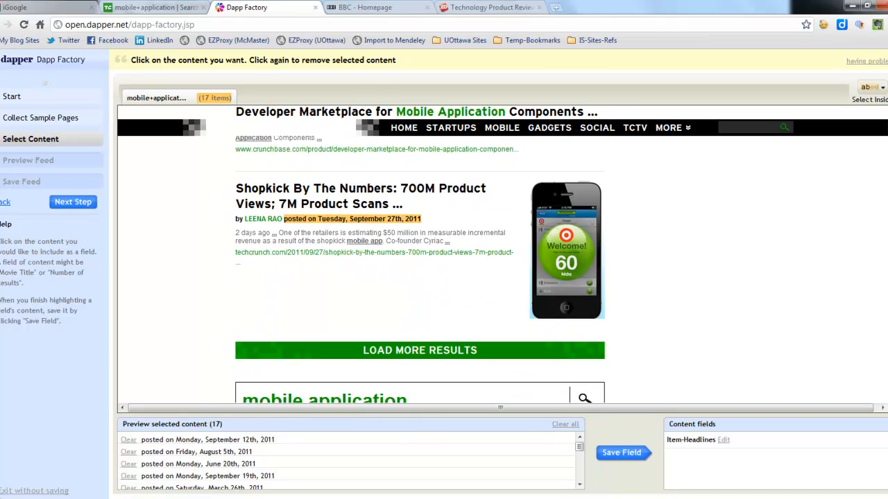
{"action": "scroll", "coordinate": [420, 256], "scroll_direction": "down", "scroll_amount": 3}
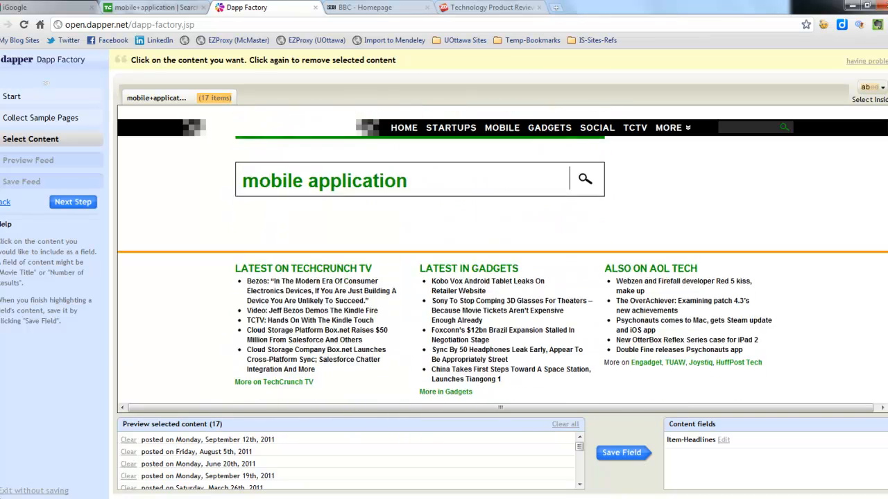
{"action": "scroll", "coordinate": [499, 257], "scroll_direction": "down", "scroll_amount": 1}
{"action": "scroll", "coordinate": [579, 458], "scroll_direction": "down", "scroll_amount": 1}
{"action": "scroll", "coordinate": [579, 457], "scroll_direction": "down", "scroll_amount": 3}
Step: Save the selected posting dates as a content field named Item-Published-Date
{"action": "left_click", "coordinate": [613, 452]}
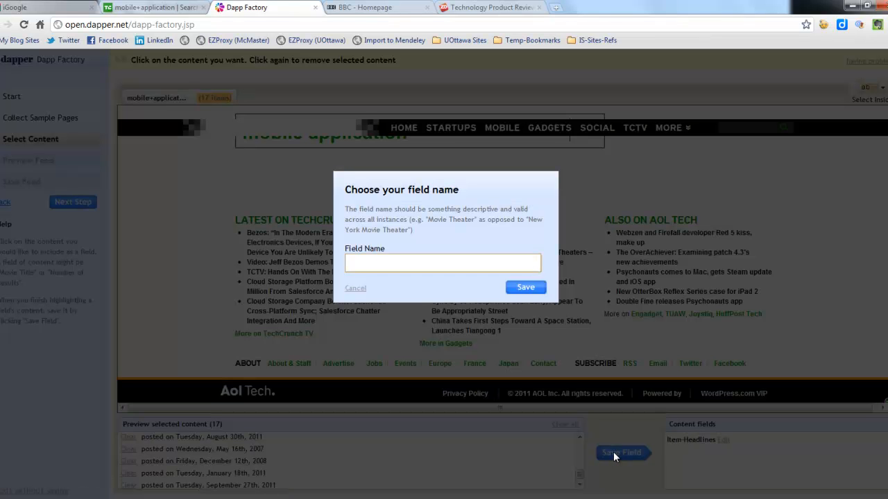
{"action": "type", "text": "Item-Published-Date"}
{"action": "left_click", "coordinate": [529, 289]}
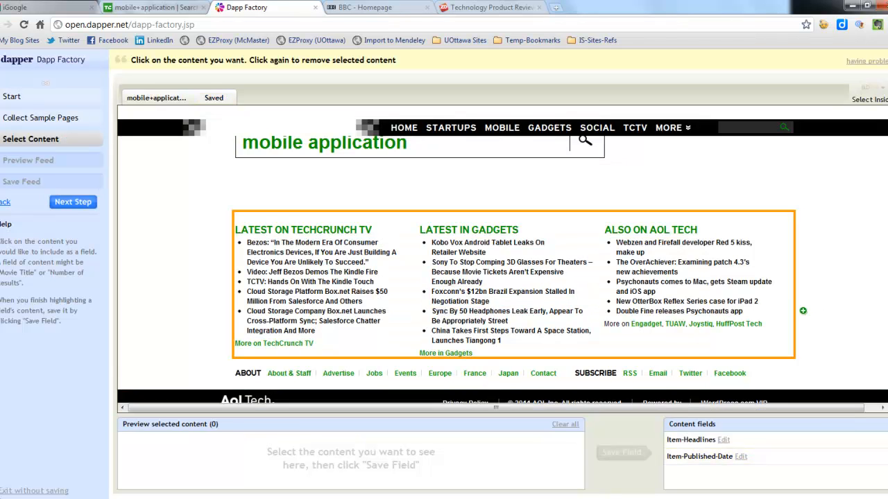
Step: Select the author names below the article headlines as content and check their highlighting throughout the results page
{"action": "scroll", "coordinate": [803, 310], "scroll_direction": "up", "scroll_amount": 20}
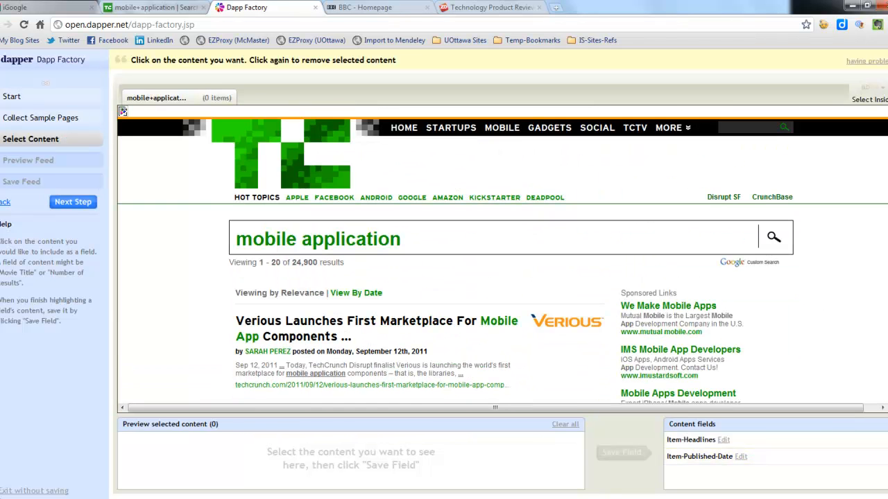
{"action": "scroll", "coordinate": [570, 357], "scroll_direction": "down", "scroll_amount": 3}
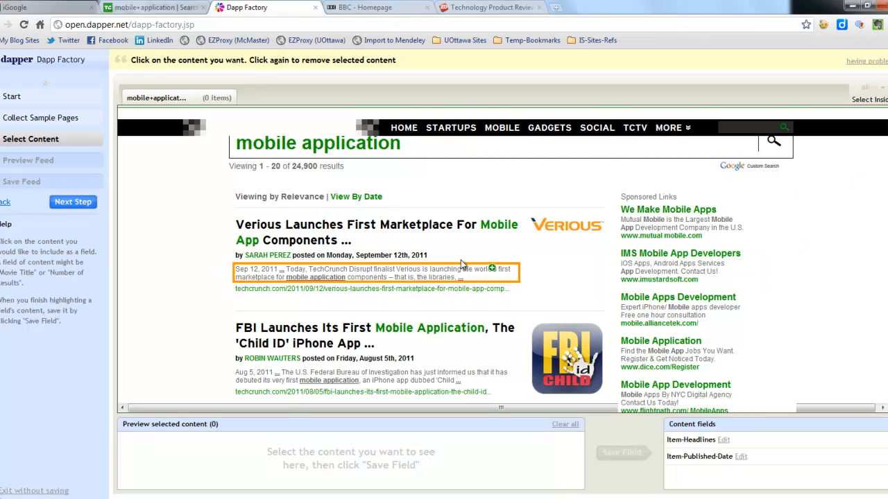
{"action": "left_click", "coordinate": [275, 255]}
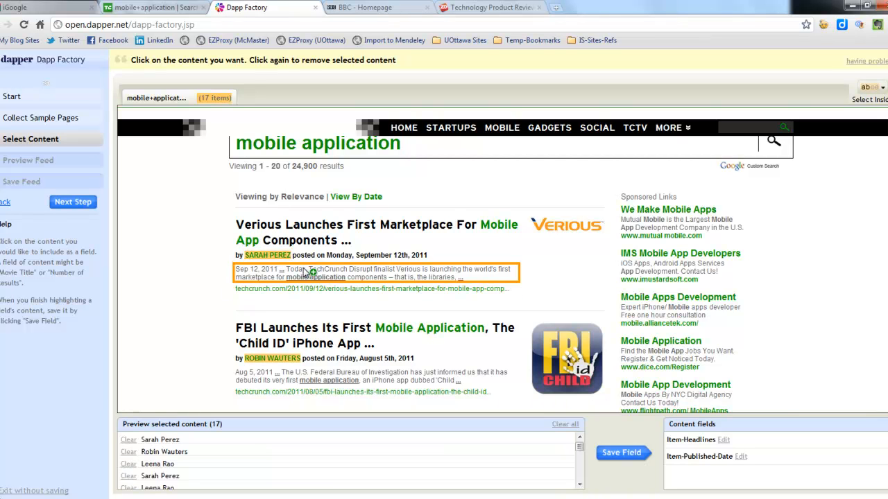
{"action": "scroll", "coordinate": [416, 263], "scroll_direction": "down", "scroll_amount": 6}
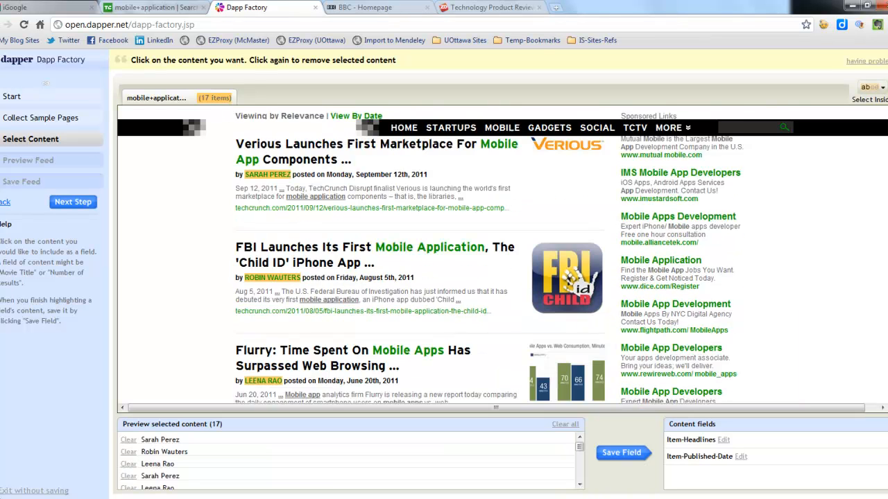
{"action": "scroll", "coordinate": [419, 255], "scroll_direction": "down", "scroll_amount": 7}
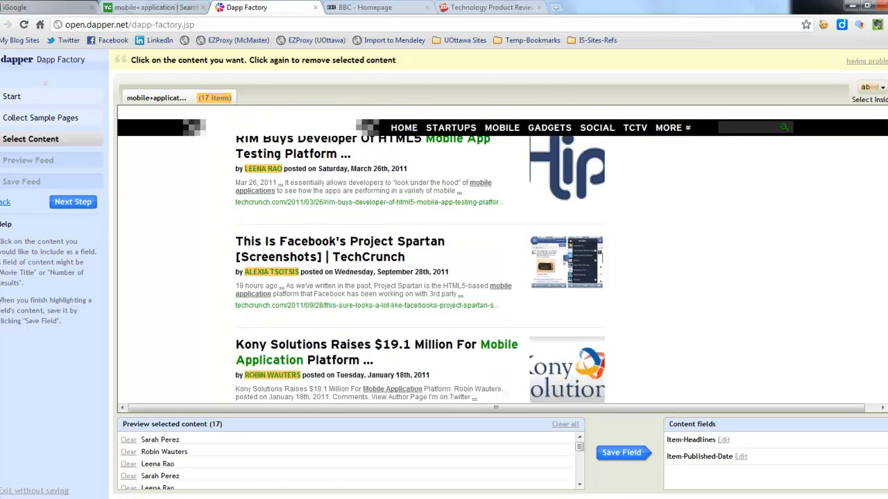
{"action": "scroll", "coordinate": [420, 257], "scroll_direction": "down", "scroll_amount": 10}
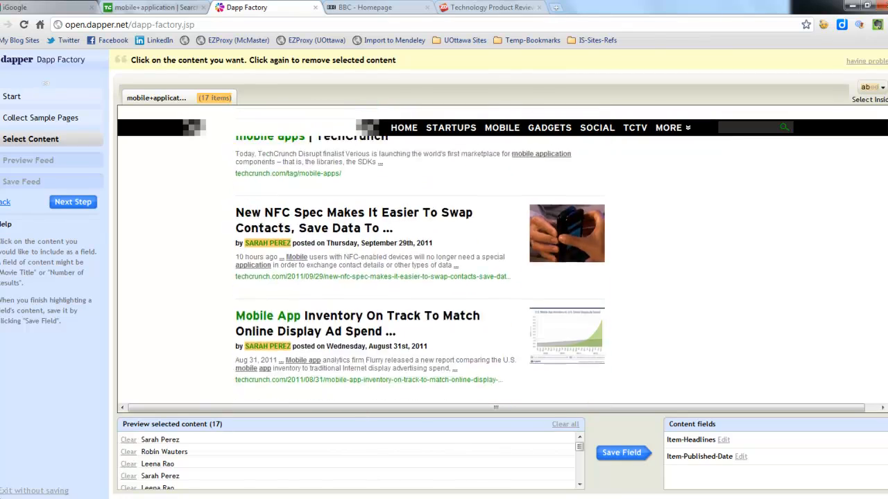
{"action": "scroll", "coordinate": [420, 257], "scroll_direction": "down", "scroll_amount": 8}
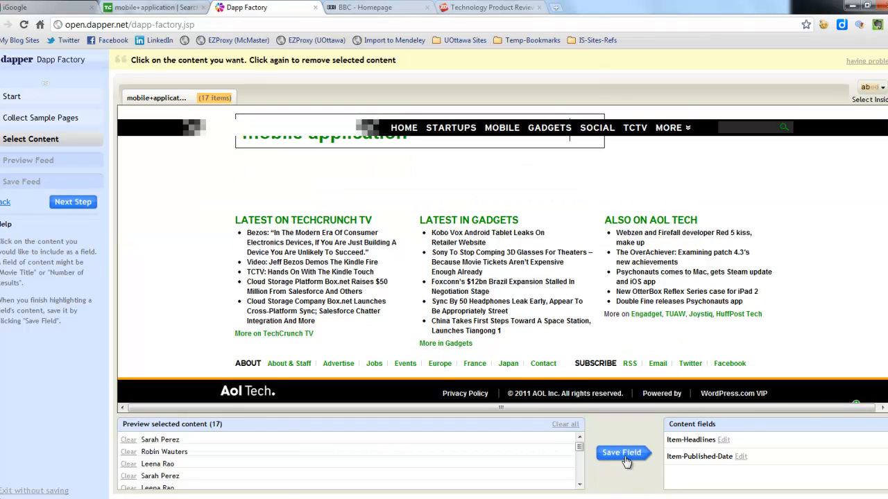
Step: Save the selected author names as a content field named Item-Author-Name
{"action": "left_click", "coordinate": [623, 455]}
{"action": "type", "text": "Iteam"}
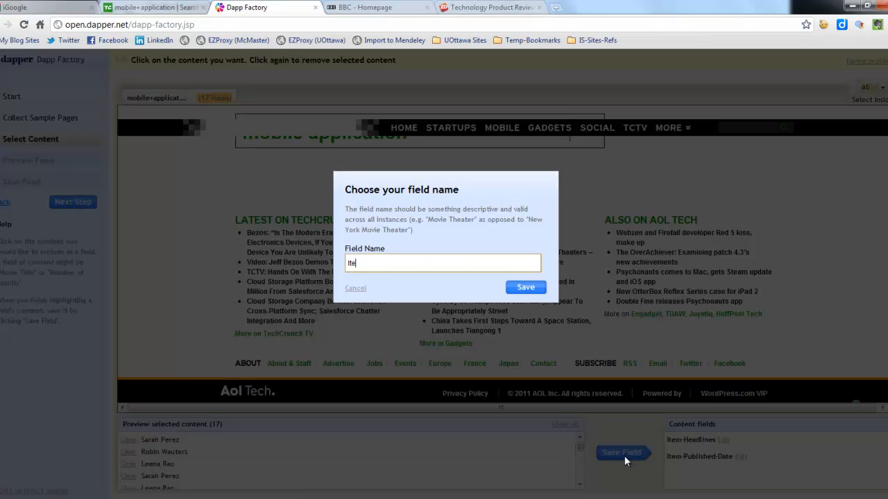
{"action": "key", "text": "BackSpace"}
{"action": "key", "text": "BackSpace"}
{"action": "type", "text": "em-Author-Name"}
{"action": "left_click", "coordinate": [532, 290]}
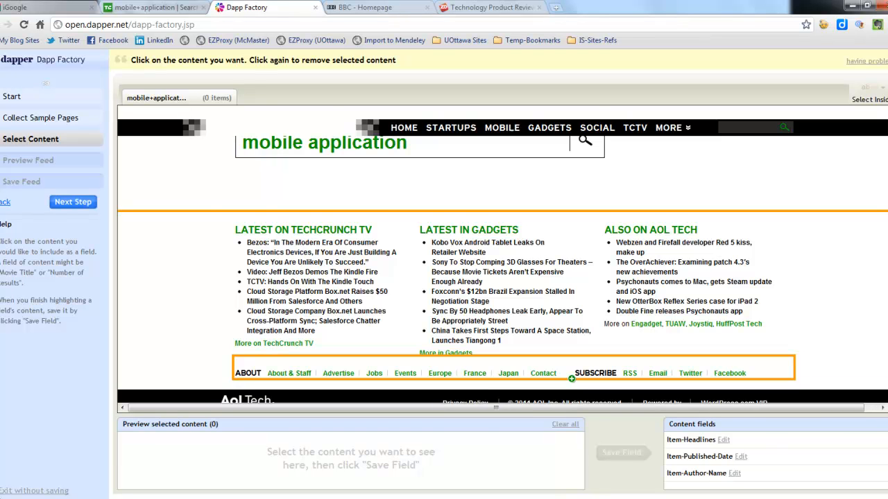
Step: Finish content selection and proceed to the preview of the extracted feed
{"action": "scroll", "coordinate": [501, 259], "scroll_direction": "up", "scroll_amount": 10}
{"action": "scroll", "coordinate": [501, 259], "scroll_direction": "up", "scroll_amount": 10}
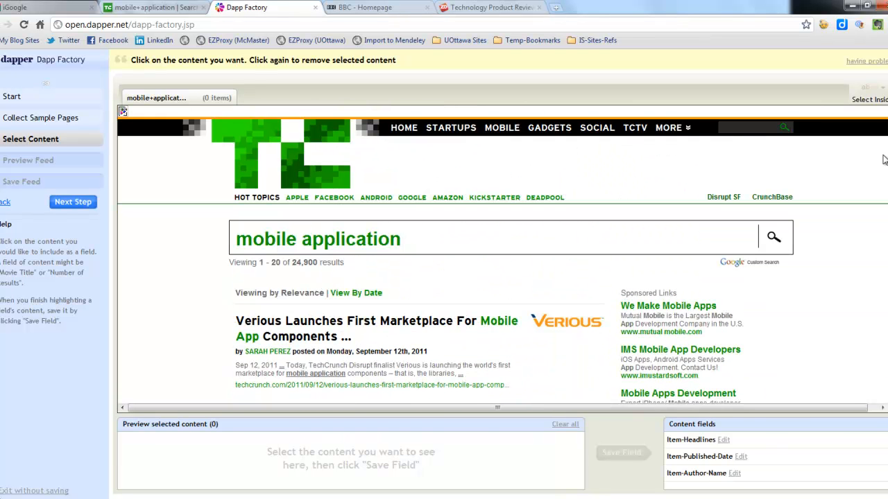
{"action": "left_click", "coordinate": [73, 202]}
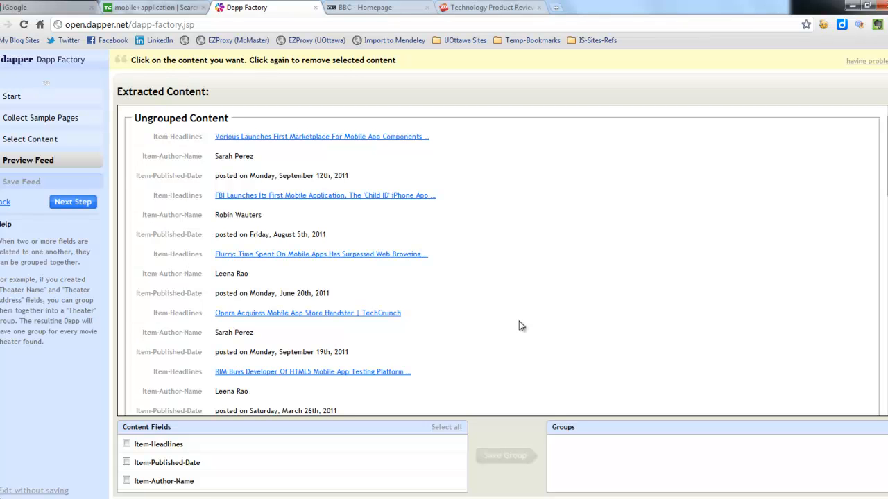
Step: Group the Item-Headlines, Item-Published-Date and Item-Author-Name fields and save the group as News-Entry
{"action": "left_click", "coordinate": [126, 444]}
{"action": "left_click", "coordinate": [126, 461]}
{"action": "left_click", "coordinate": [126, 481]}
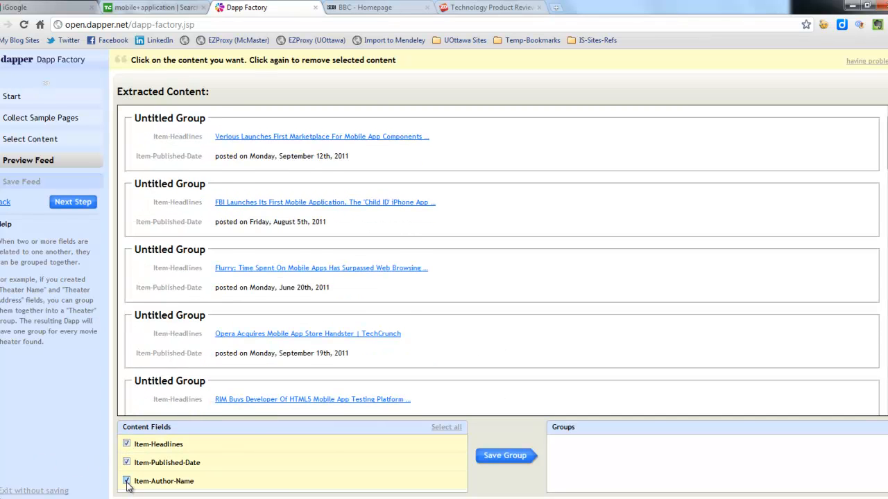
{"action": "left_click", "coordinate": [501, 458]}
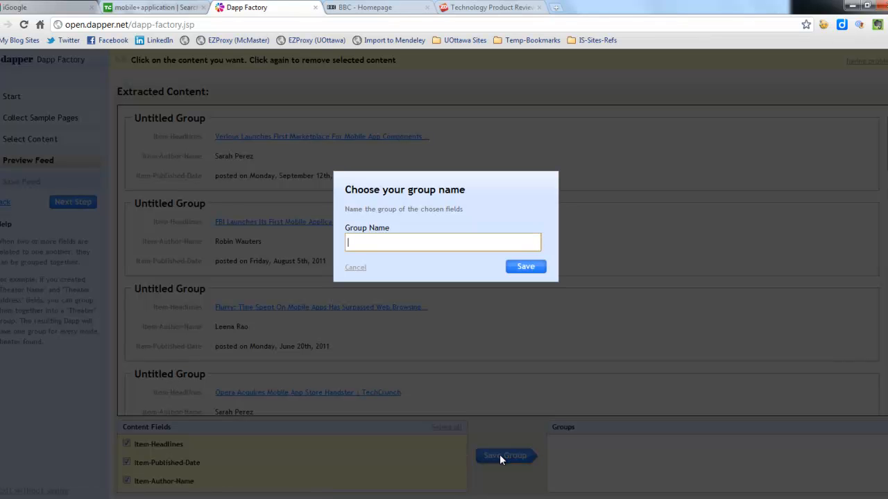
{"action": "type", "text": "News-Entry"}
{"action": "left_click", "coordinate": [531, 269]}
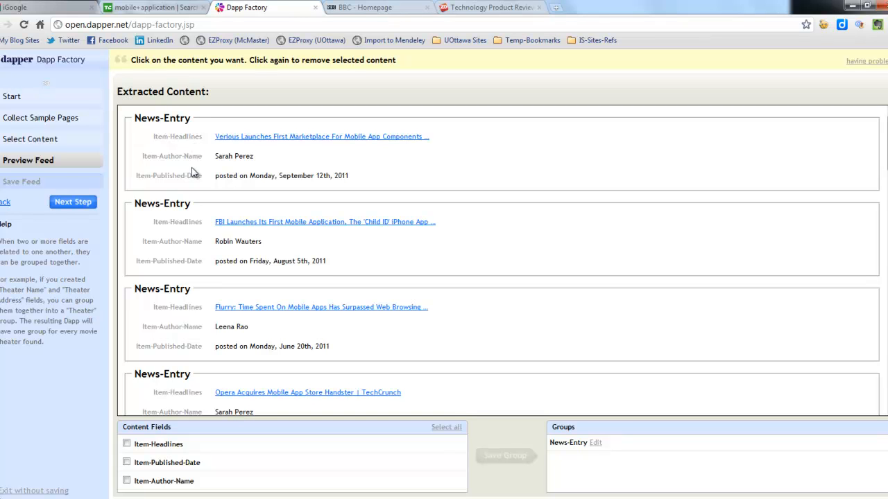
Step: Proceed to saving the feed, name the Dapp TechCrunch-Mobile-Headlines and copy that name into its description
{"action": "left_click", "coordinate": [73, 201]}
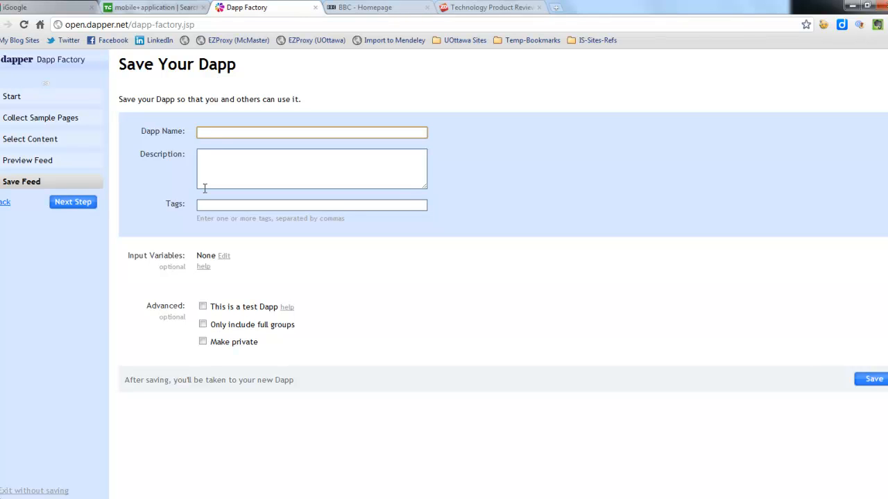
{"action": "type", "text": "TechCrunch-Mobile-Headlines"}
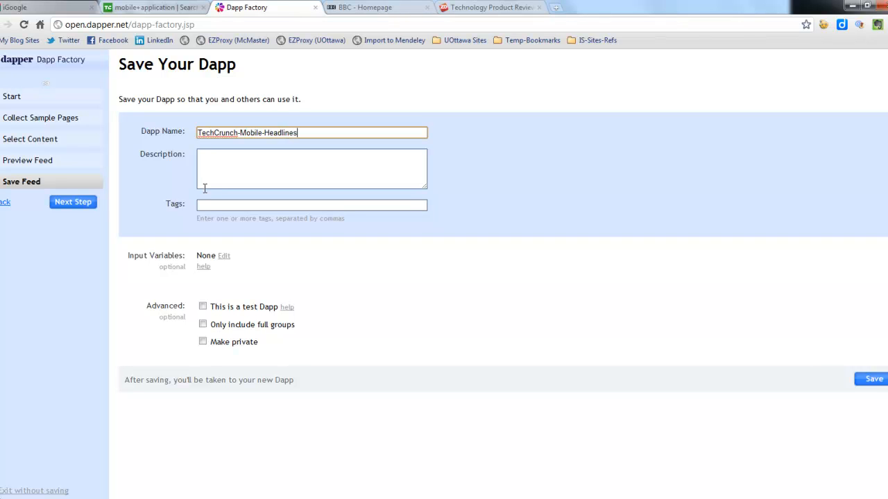
{"action": "left_click", "coordinate": [215, 180]}
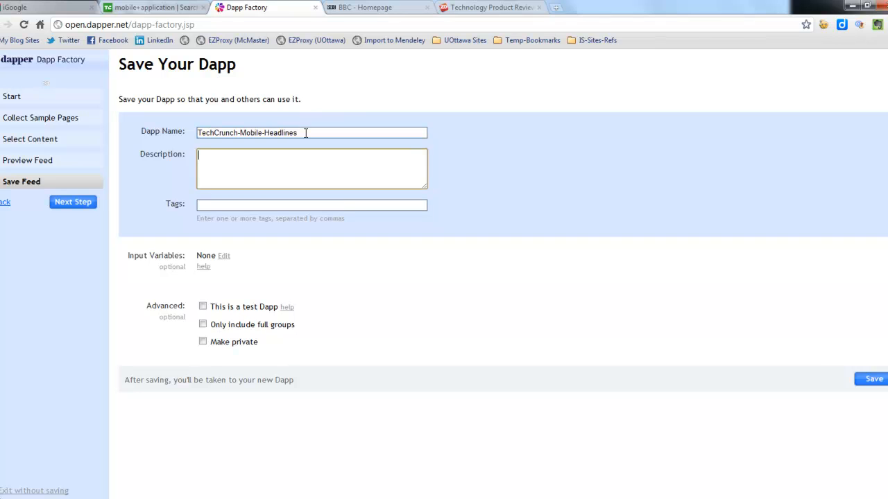
{"action": "left_click_drag", "start_coordinate": [305, 132], "coordinate": [177, 128]}
{"action": "key", "text": "ctrl+c"}
{"action": "left_click", "coordinate": [295, 166]}
{"action": "key", "text": "ctrl+v"}
Step: Leave the tags empty, make the Dapp private and save it
{"action": "left_click", "coordinate": [233, 206]}
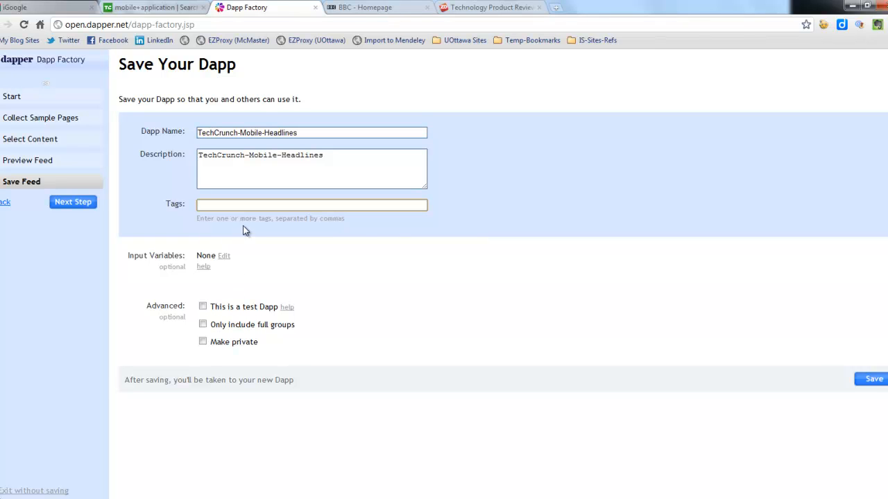
{"action": "left_click", "coordinate": [202, 343]}
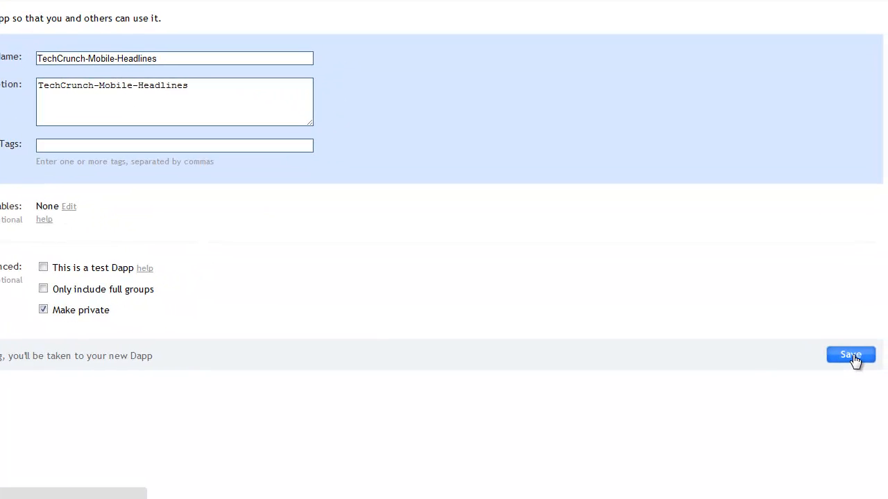
{"action": "left_click", "coordinate": [850, 355]}
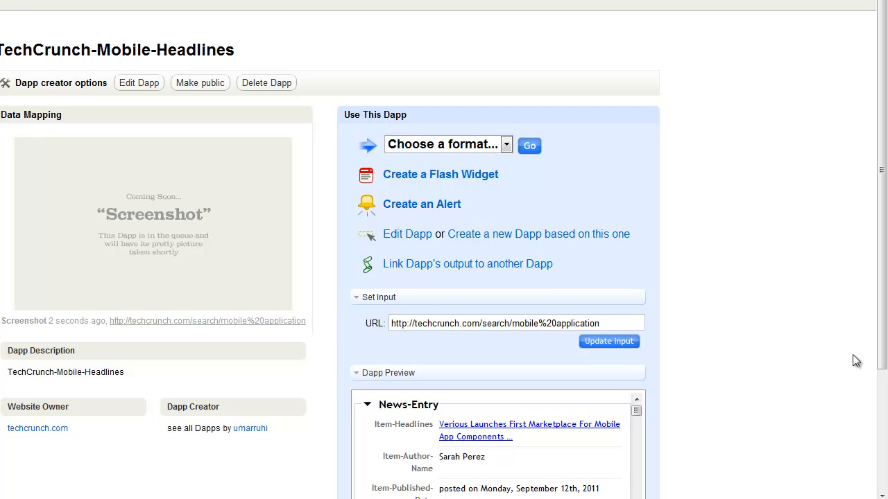
Step: Review the output formats offered for the Dapp, then check the iGoogle page and the TechCrunch search results before returning to the Dapp
{"action": "left_click", "coordinate": [504, 146]}
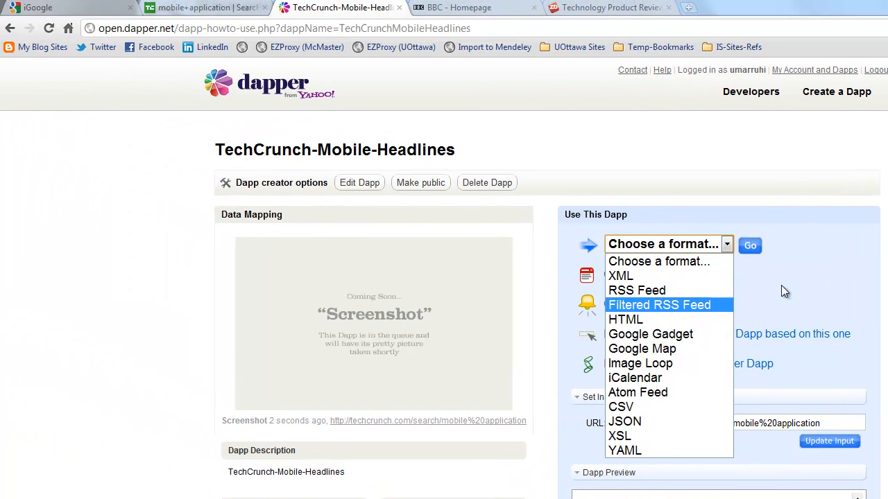
{"action": "left_click", "coordinate": [561, 185]}
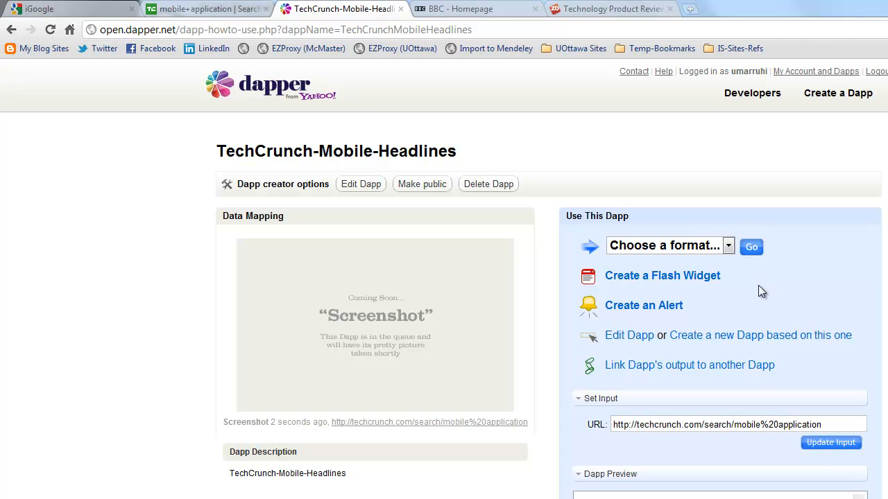
{"action": "left_click", "coordinate": [678, 249]}
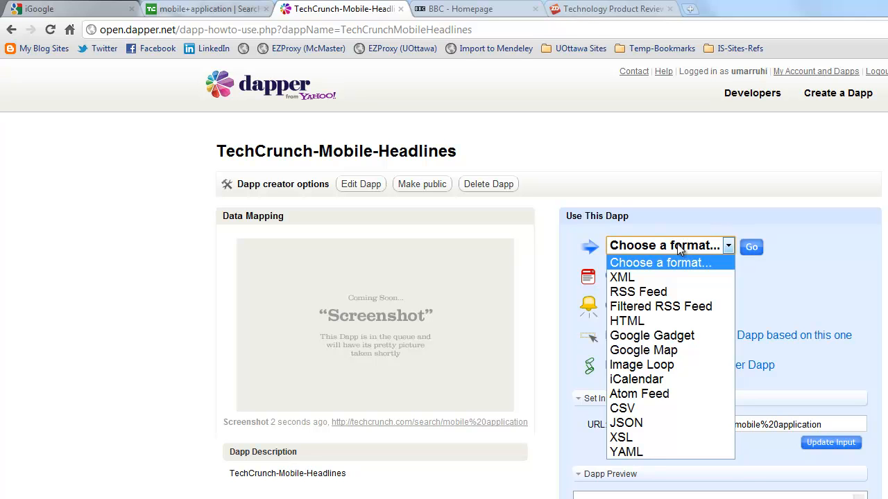
{"action": "left_click", "coordinate": [826, 291]}
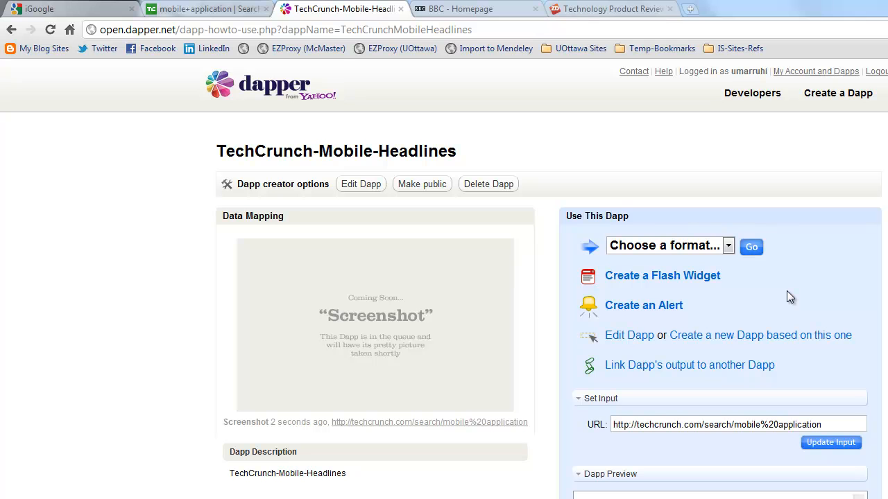
{"action": "left_click", "coordinate": [81, 9]}
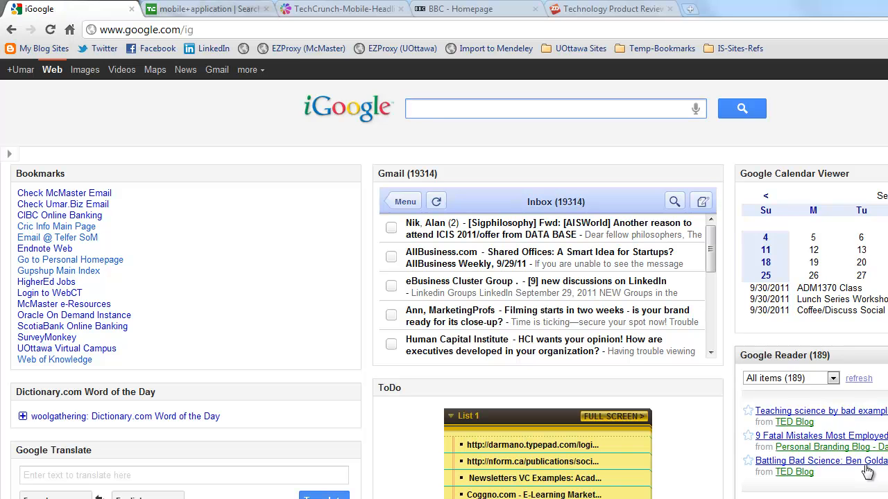
{"action": "left_click", "coordinate": [235, 10]}
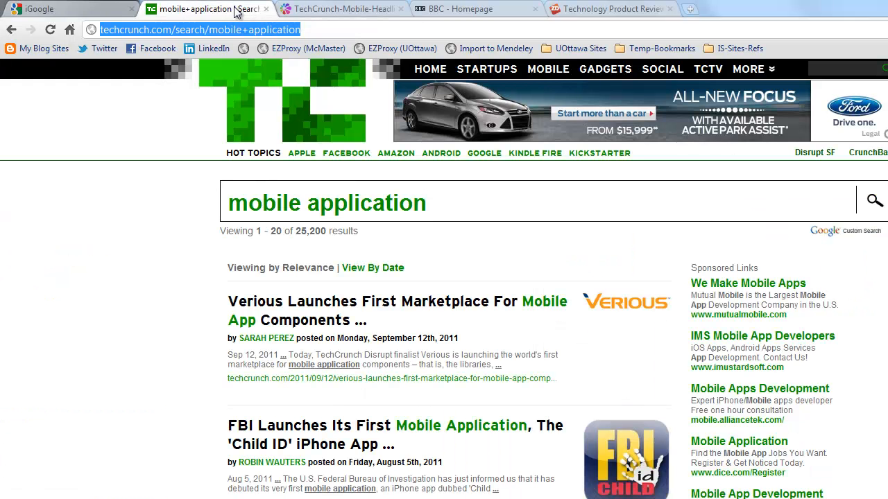
{"action": "left_click", "coordinate": [288, 10]}
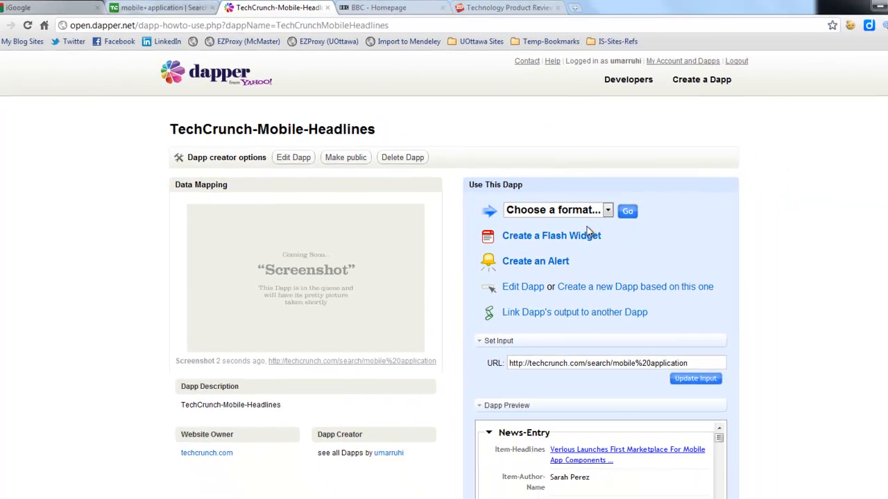
Step: Choose Google Gadget as the Dapp's output format and open its creation settings
{"action": "left_click", "coordinate": [688, 246]}
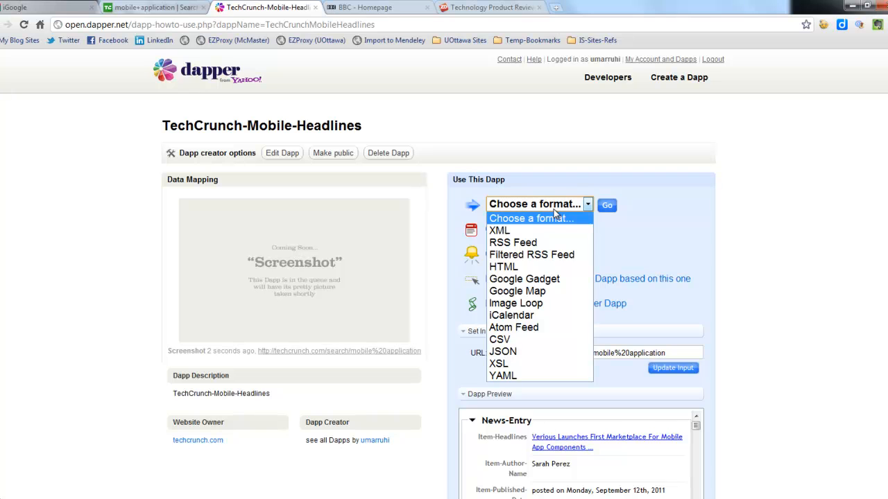
{"action": "left_click", "coordinate": [548, 280]}
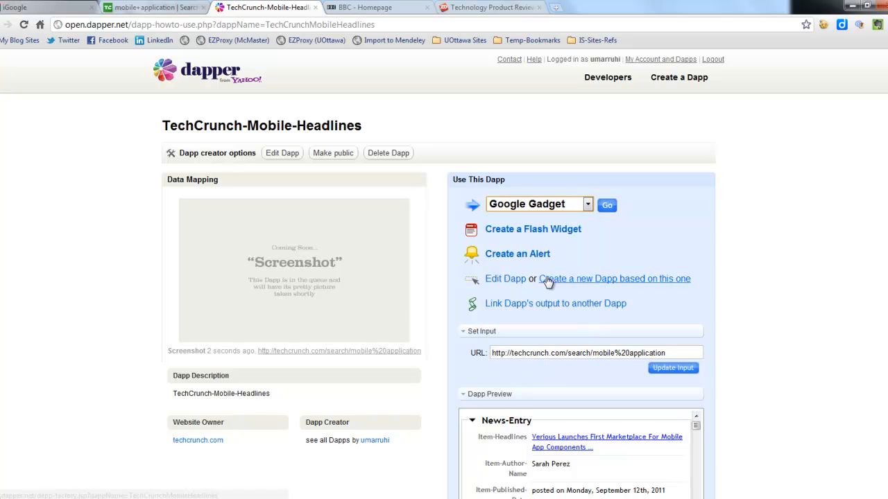
{"action": "left_click", "coordinate": [606, 207]}
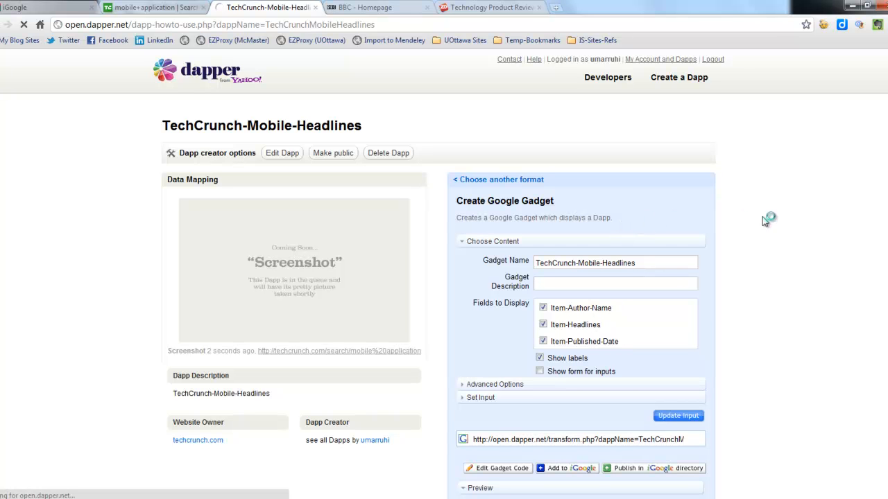
Step: Set the gadget's template to Table in the advanced options and look through the resulting preview
{"action": "scroll", "coordinate": [872, 188], "scroll_direction": "down", "scroll_amount": 3}
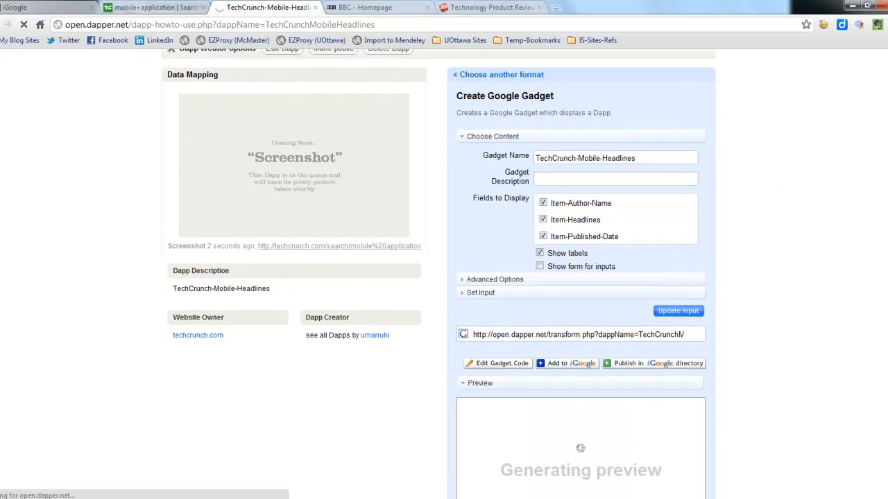
{"action": "scroll", "coordinate": [444, 274], "scroll_direction": "down", "scroll_amount": 1}
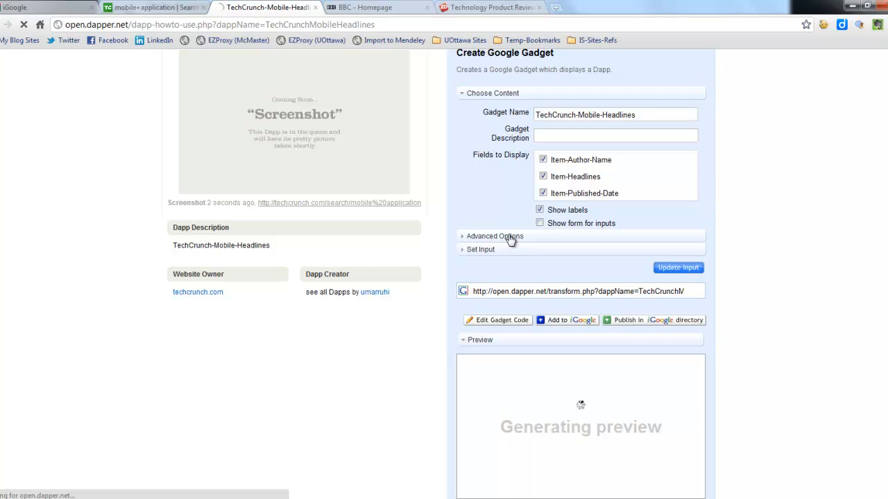
{"action": "left_click", "coordinate": [510, 237]}
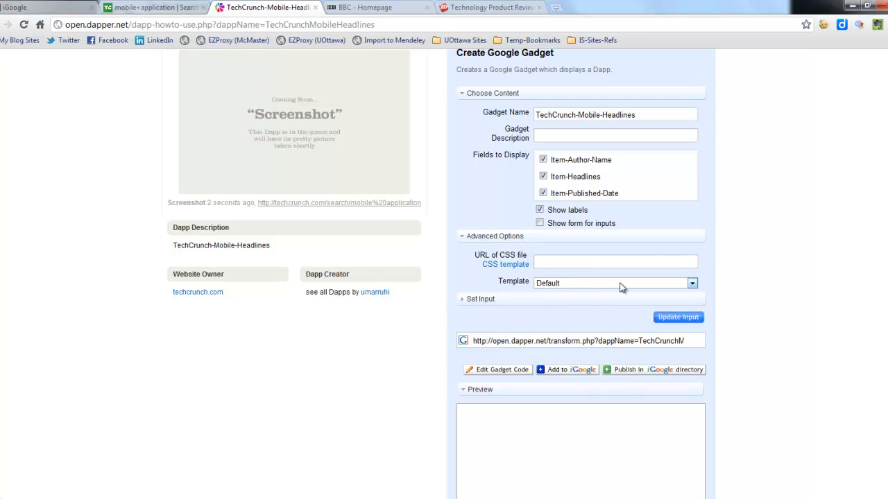
{"action": "scroll", "coordinate": [694, 295], "scroll_direction": "down", "scroll_amount": 2}
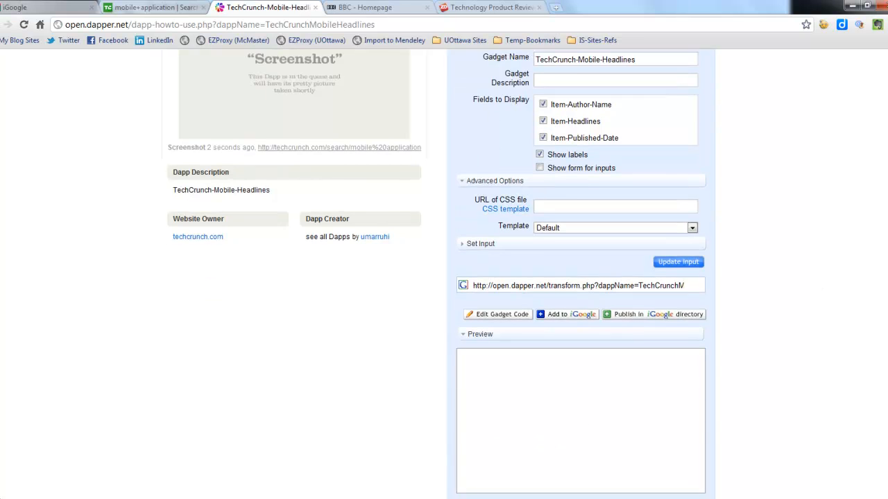
{"action": "left_click", "coordinate": [603, 229]}
{"action": "left_click", "coordinate": [590, 247]}
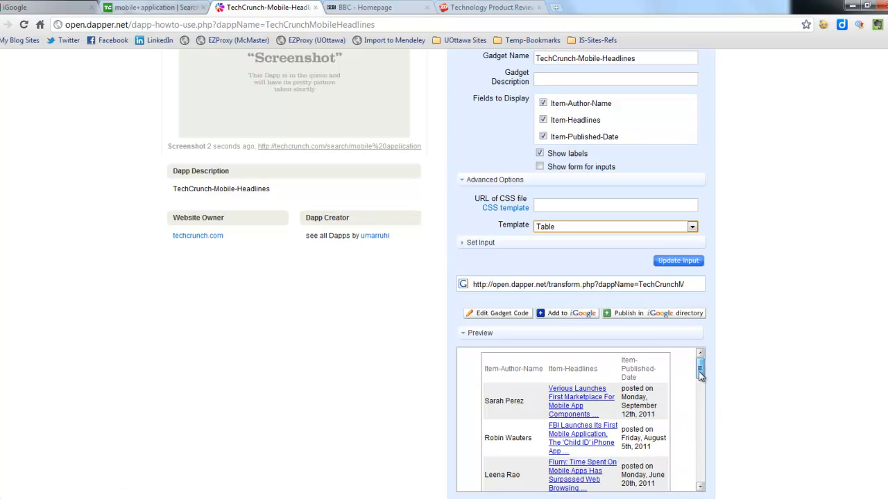
{"action": "left_click_drag", "start_coordinate": [700, 369], "coordinate": [700, 396]}
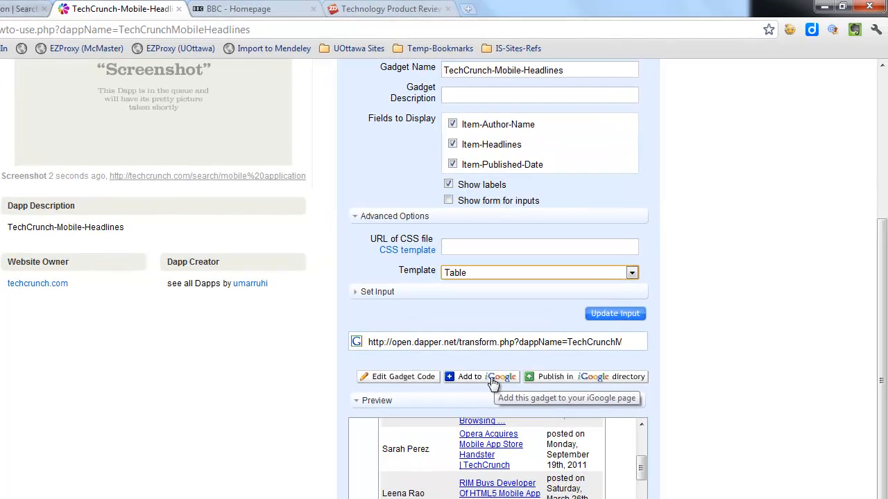
Step: Add the TechCrunch-Mobile-Headlines gadget to the iGoogle page and reload the page to load its content
{"action": "left_click", "coordinate": [581, 318]}
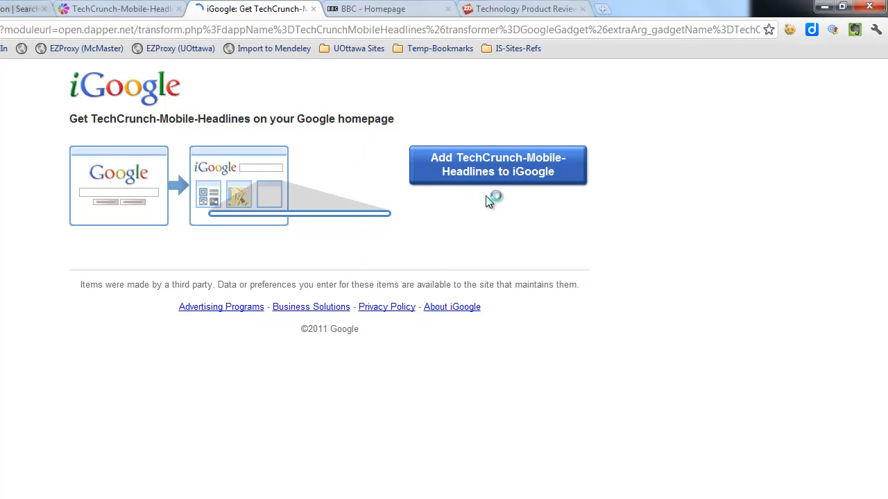
{"action": "left_click", "coordinate": [530, 178]}
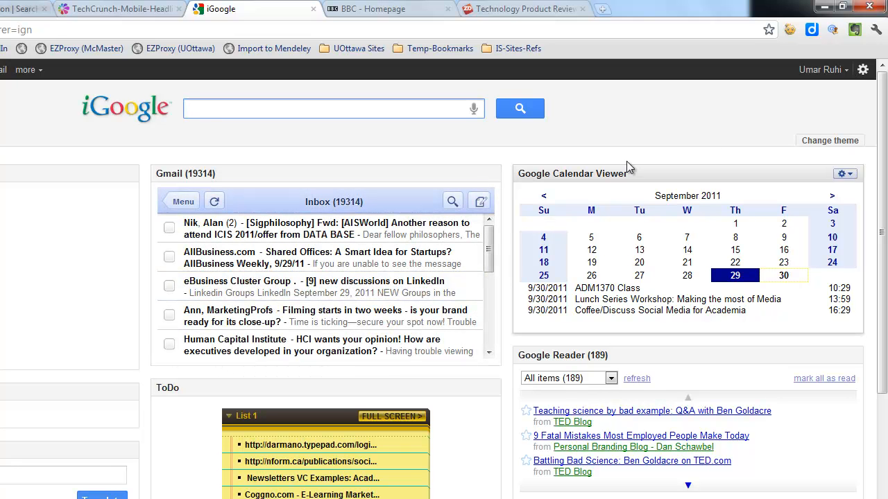
{"action": "left_click_drag", "start_coordinate": [885, 133], "coordinate": [886, 142]}
{"action": "left_click_drag", "start_coordinate": [881, 327], "coordinate": [885, 124]}
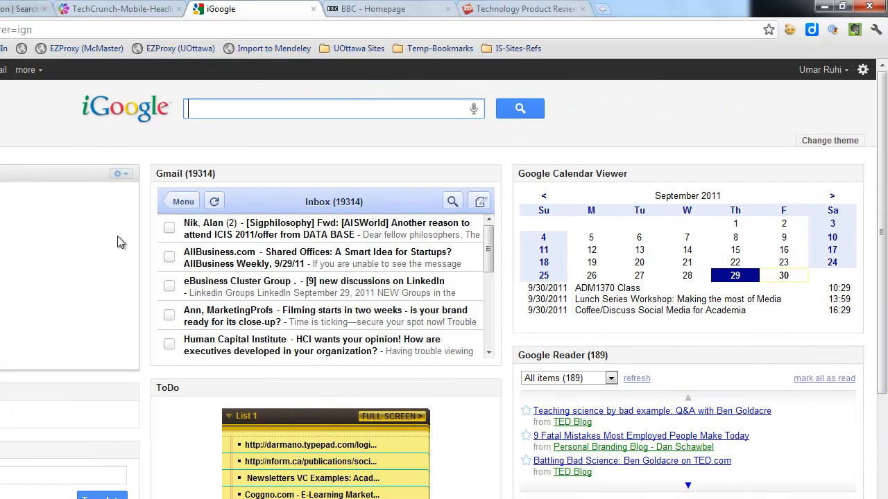
{"action": "key", "text": "F5"}
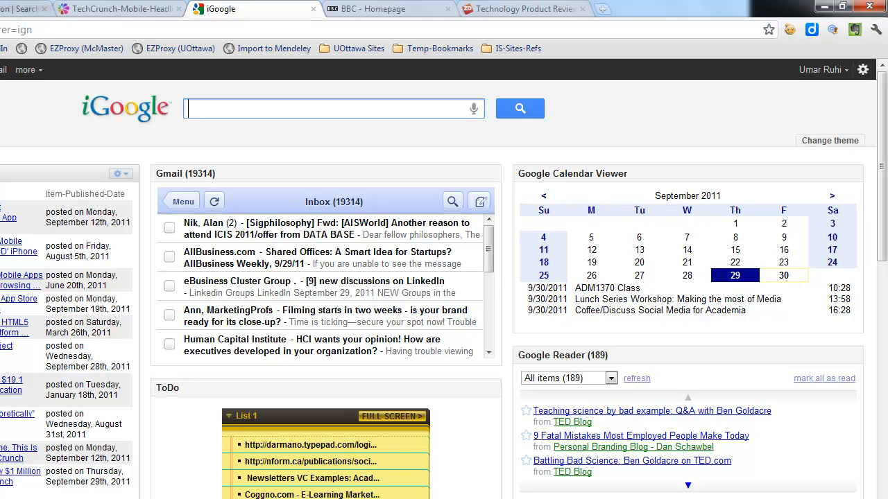
{"action": "left_click", "coordinate": [114, 11]}
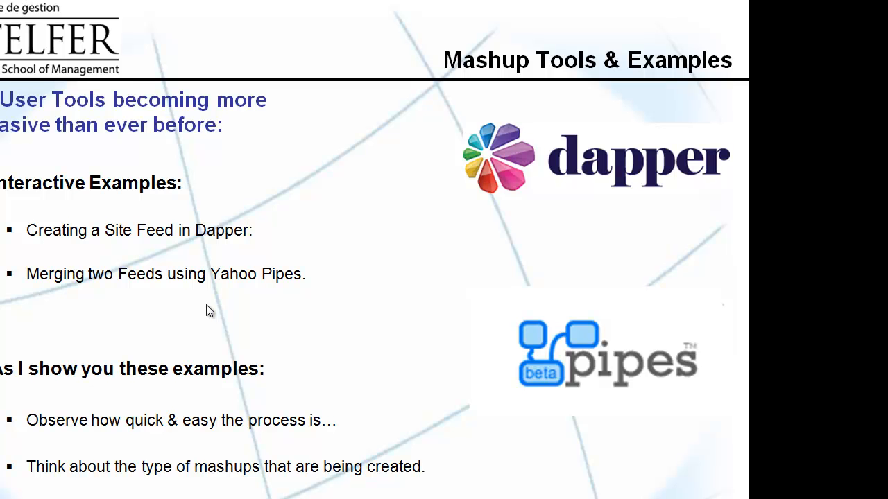
{"action": "key", "text": "super"}
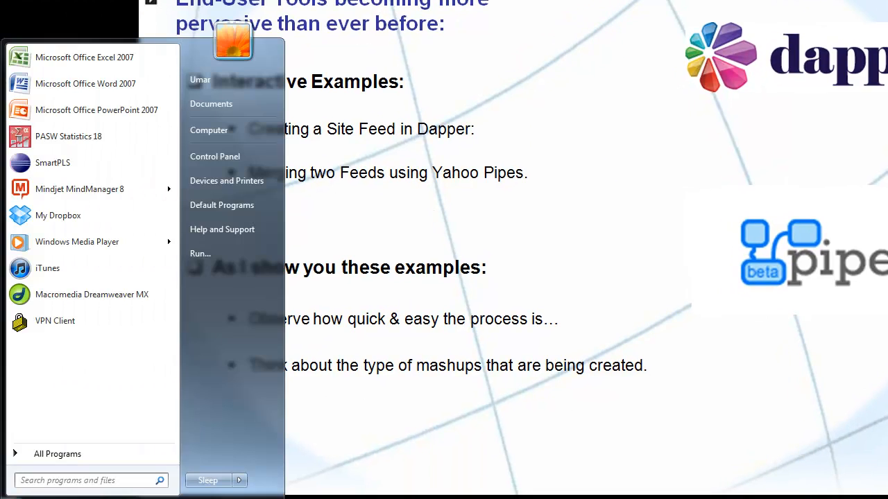
{"action": "key", "text": "Escape"}
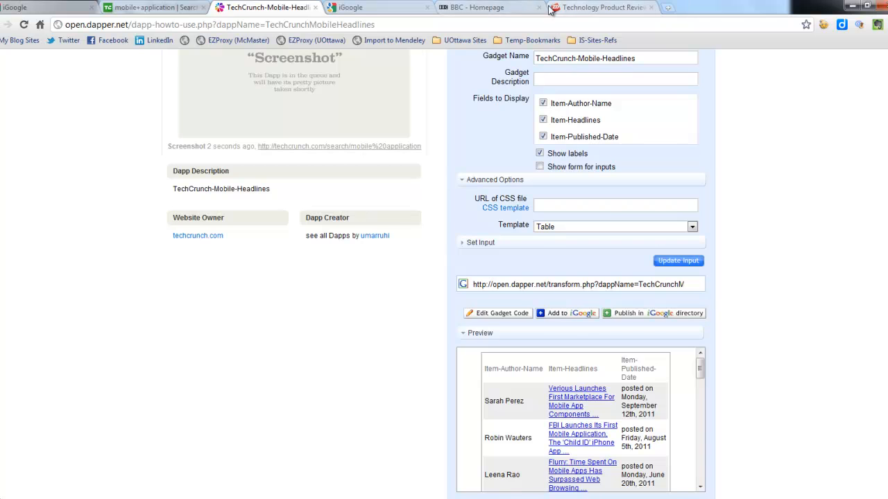
Step: Go from the BBC homepage to the BBC News Technology page and open its RSS feed
{"action": "left_click", "coordinate": [493, 8]}
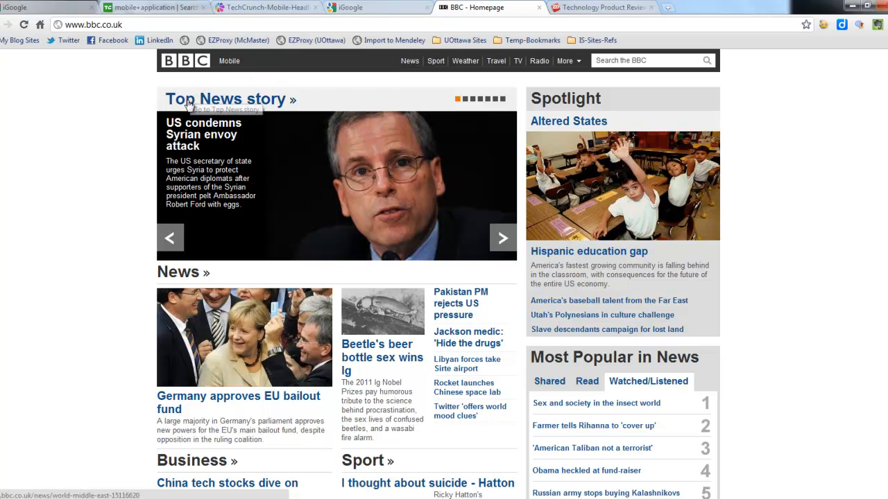
{"action": "left_click", "coordinate": [4, 25]}
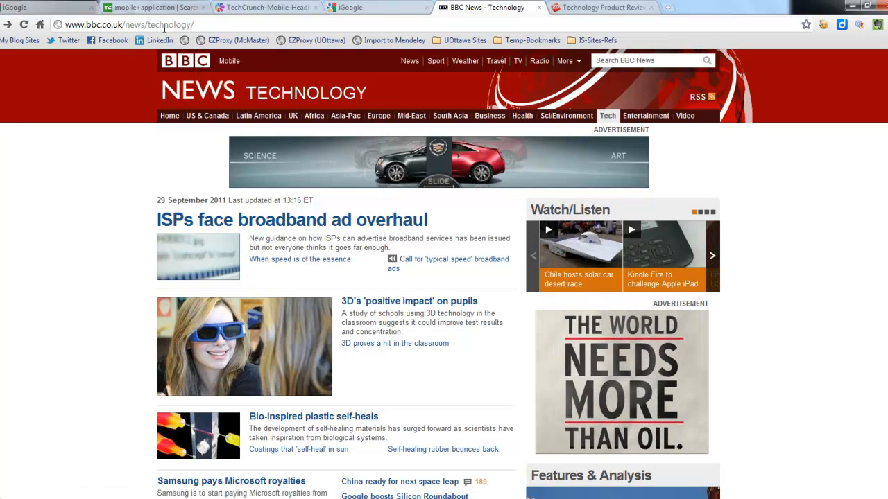
{"action": "left_click", "coordinate": [208, 23]}
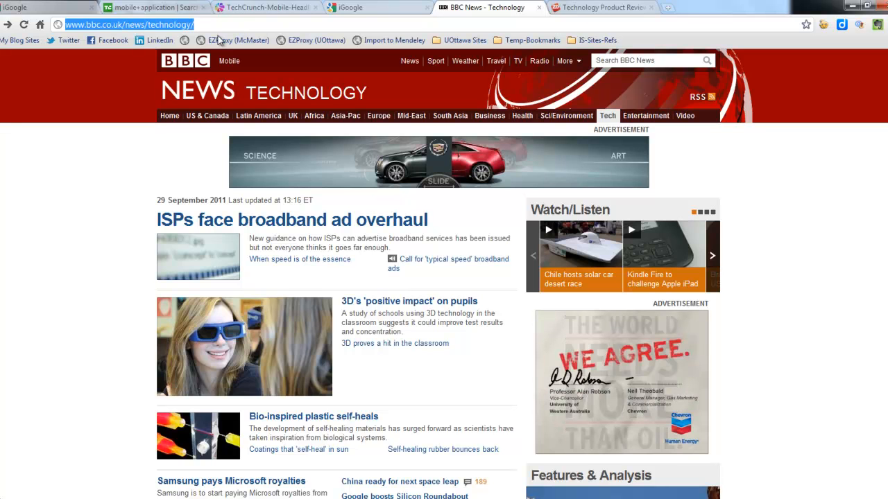
{"action": "left_click", "coordinate": [749, 154]}
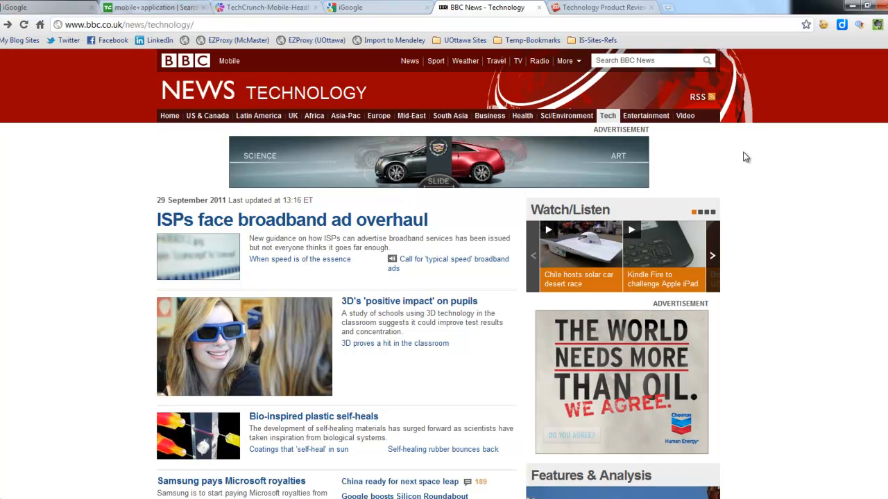
{"action": "left_click", "coordinate": [711, 99]}
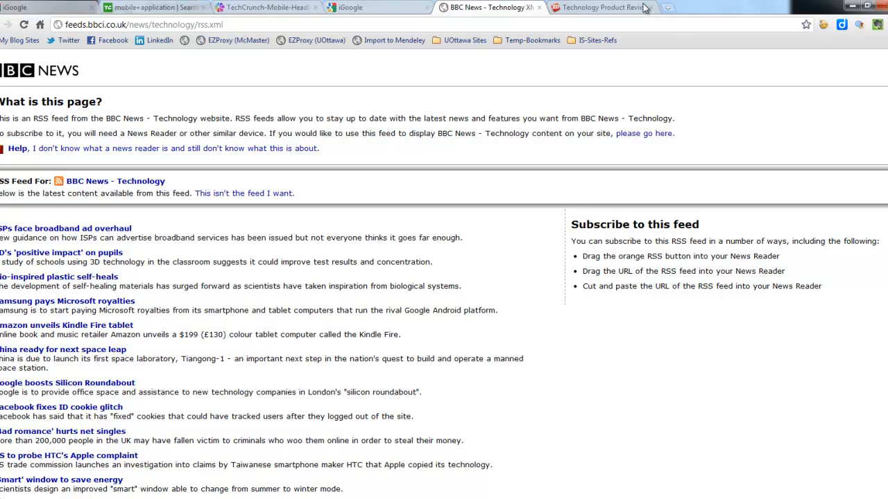
Step: Load the ZDNet Reviews page and open its RSS feed
{"action": "left_click", "coordinate": [603, 8]}
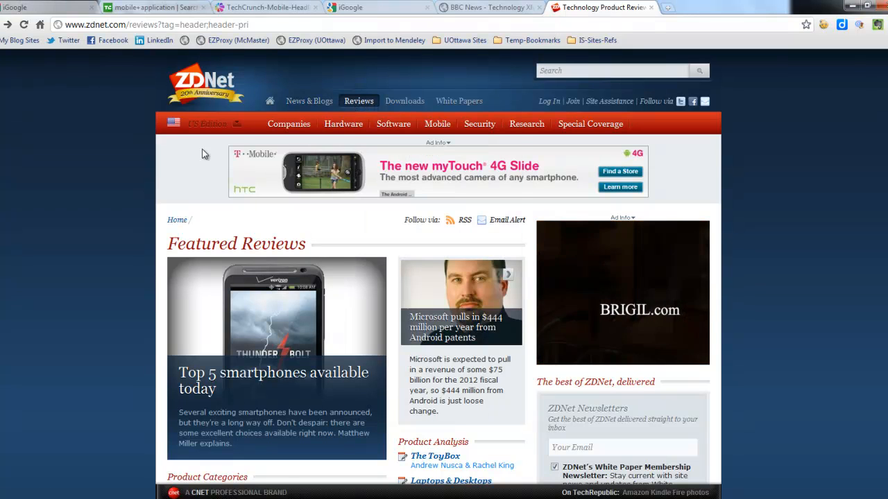
{"action": "left_click", "coordinate": [359, 103]}
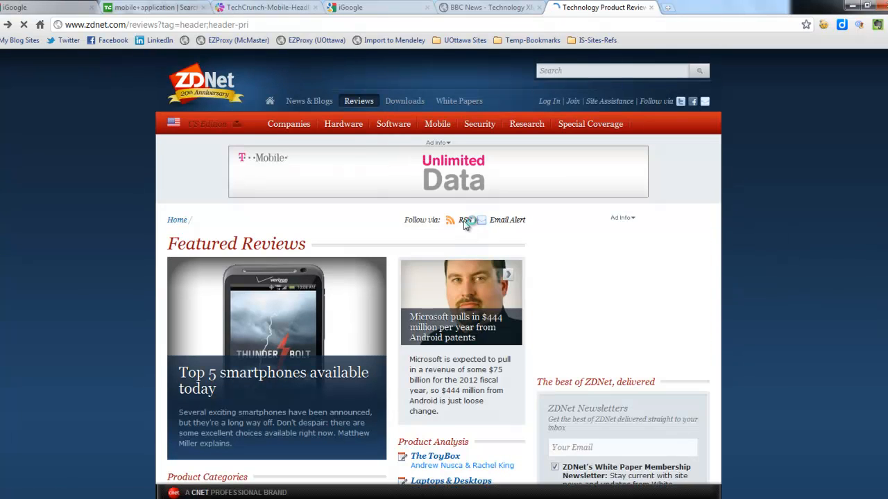
{"action": "left_click", "coordinate": [464, 220]}
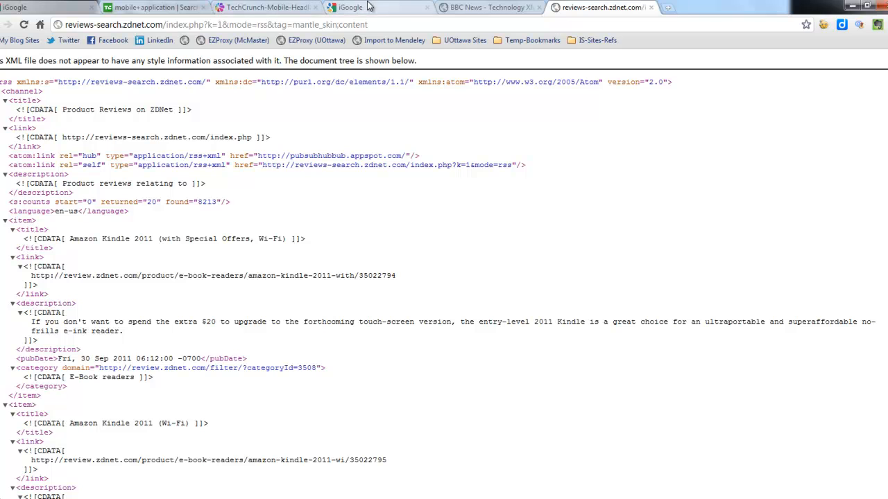
Step: Open pipes.yahoo.com/pipes/ in a new browser tab and proceed to the Yahoo! sign-in
{"action": "left_click", "coordinate": [668, 10]}
{"action": "left_click", "coordinate": [571, 27]}
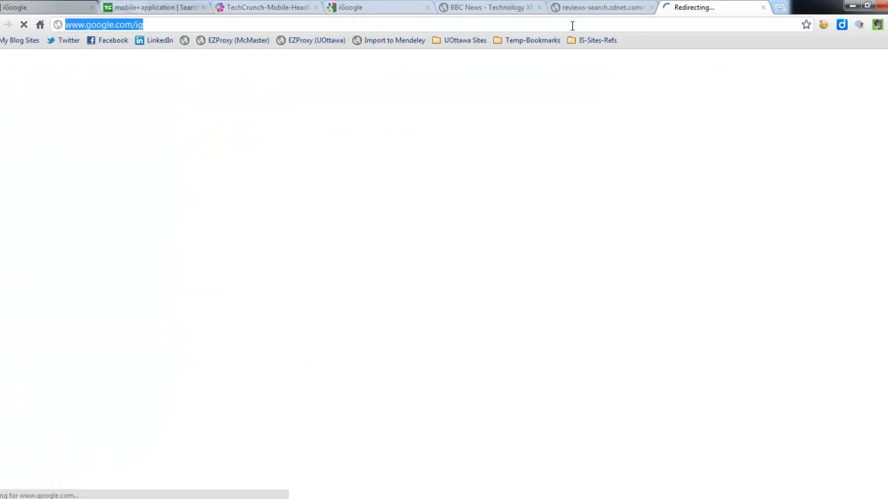
{"action": "type", "text": "pipes.yah"}
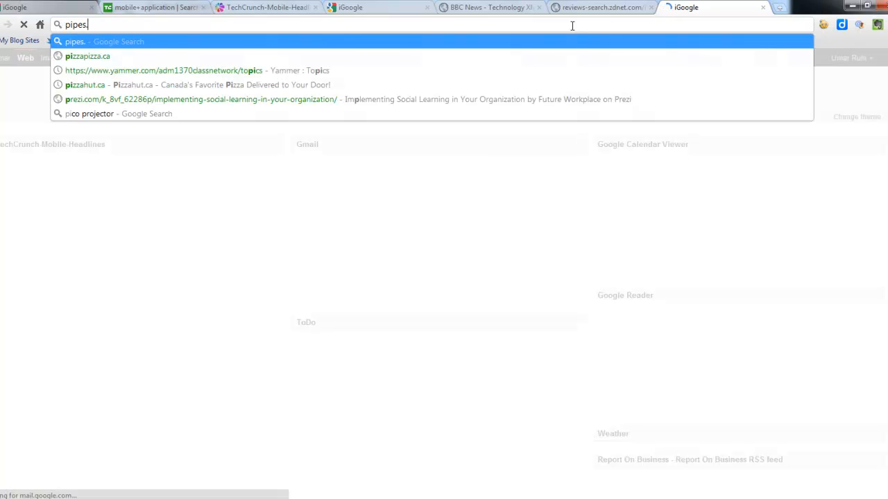
{"action": "type", "text": "oo.com/pipes/"}
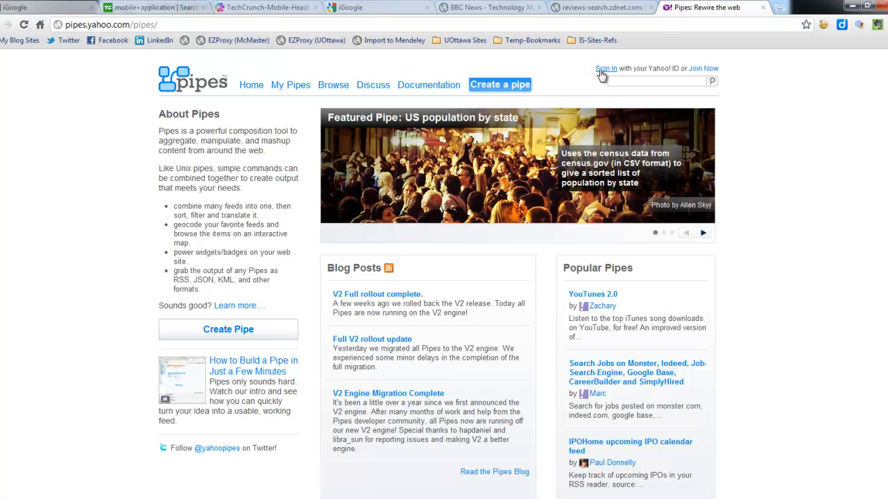
{"action": "left_click", "coordinate": [602, 70]}
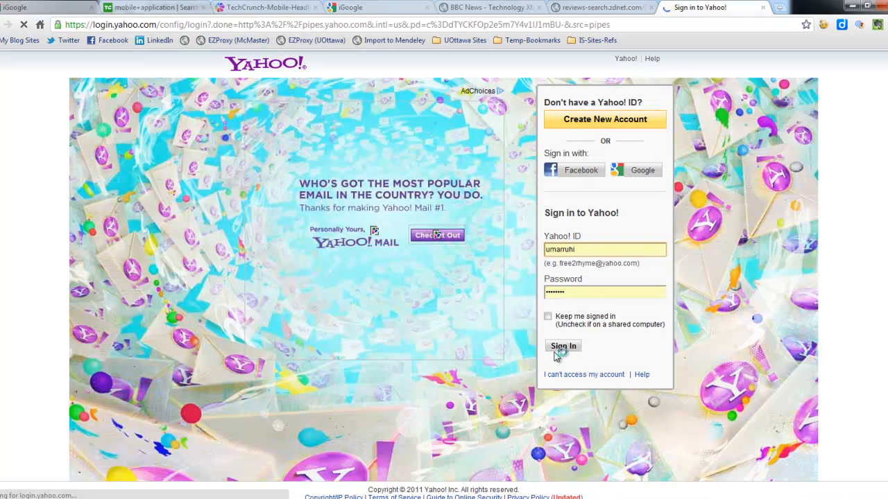
Step: Sign in to Yahoo! with the filled-in account credentials and start creating a new pipe
{"action": "left_click", "coordinate": [555, 348]}
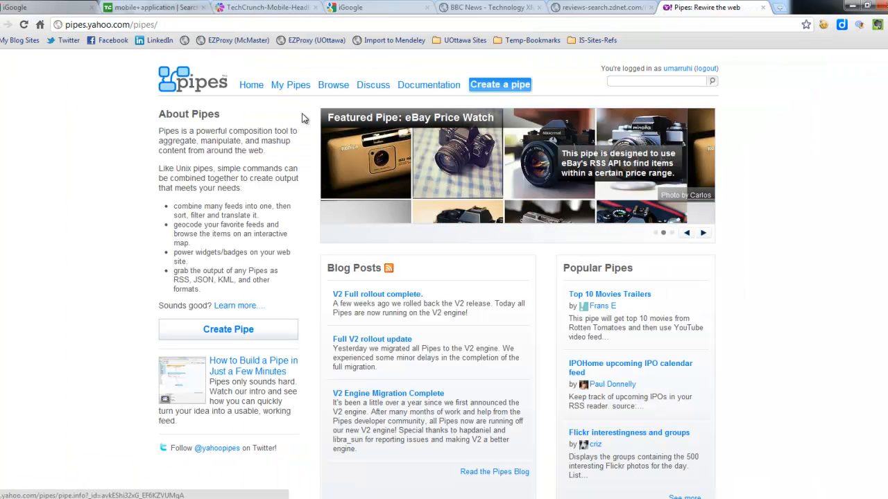
{"action": "left_click", "coordinate": [516, 89]}
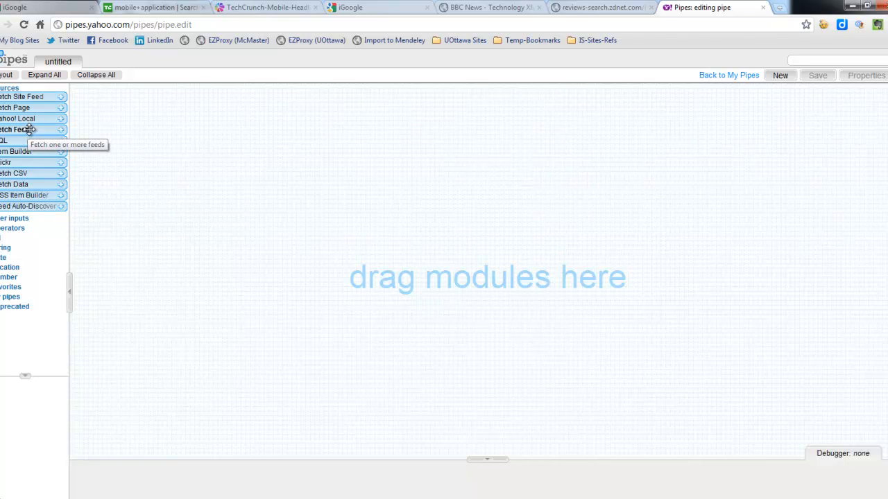
Step: Add a Fetch Feed module and set its URL to the BBC Technology feed address, feeds.bbci.co.uk/news/technology/rss.xml
{"action": "left_click_drag", "start_coordinate": [30, 129], "coordinate": [197, 113]}
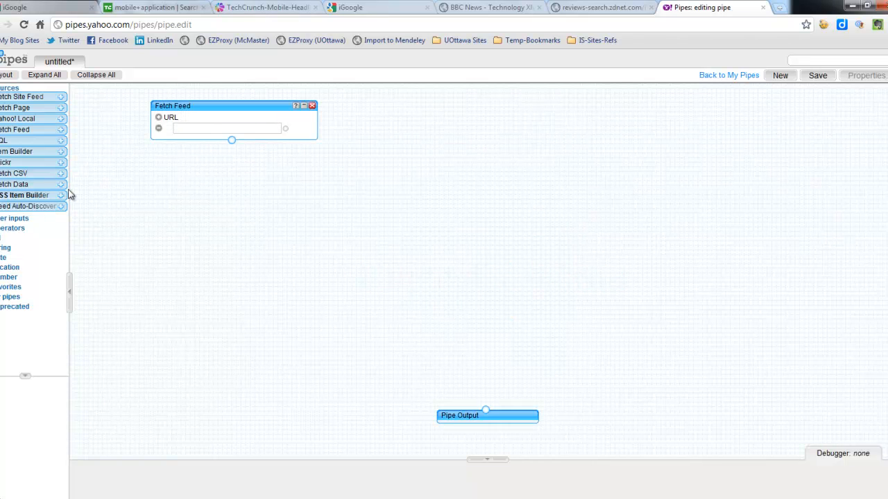
{"action": "left_click", "coordinate": [494, 7]}
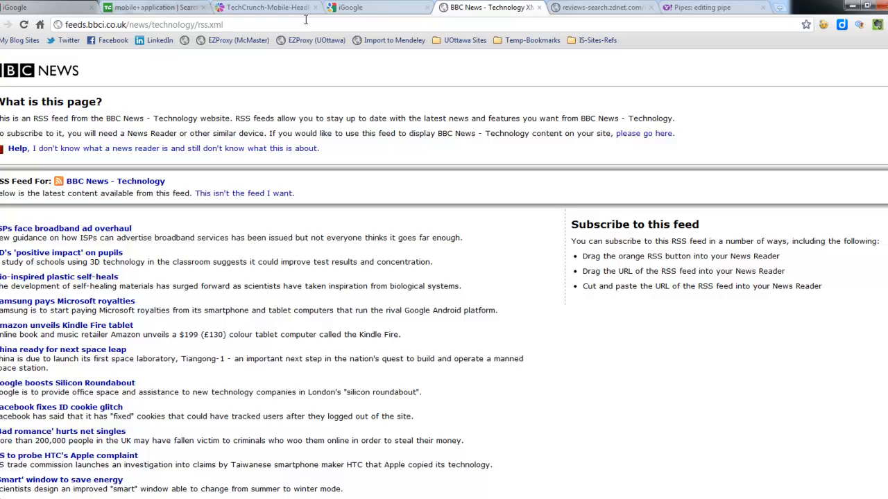
{"action": "left_click", "coordinate": [144, 25]}
{"action": "key", "text": "ctrl+c"}
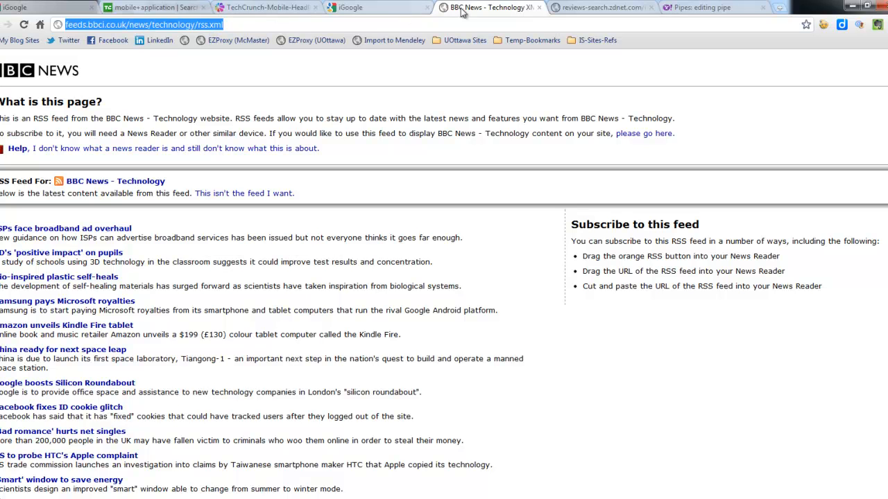
{"action": "left_click", "coordinate": [700, 8]}
{"action": "left_click", "coordinate": [232, 128]}
{"action": "key", "text": "ctrl+v"}
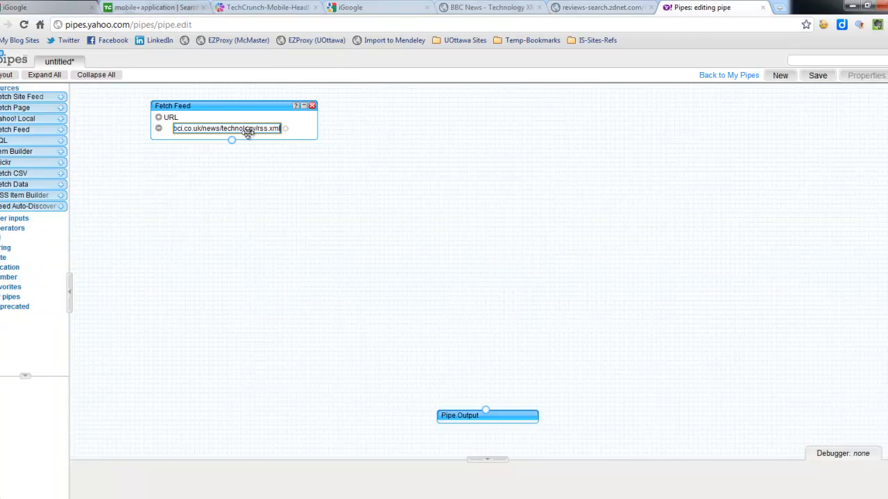
Step: Add a second Fetch Feed module beside the first and set its URL to reviews-search.zdnet.com/index.php?k=1&mode=rss, copied without the trailing tag parameter
{"action": "left_click_drag", "start_coordinate": [24, 129], "coordinate": [478, 112]}
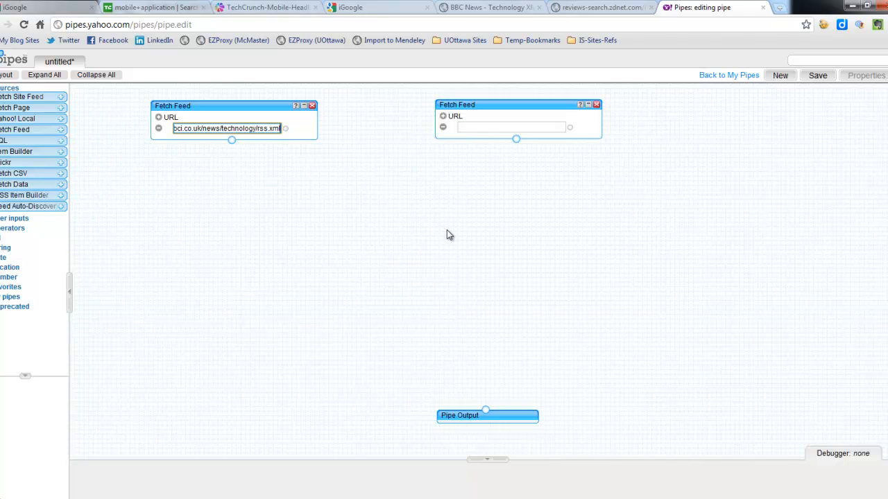
{"action": "left_click", "coordinate": [488, 127]}
{"action": "left_click", "coordinate": [616, 8]}
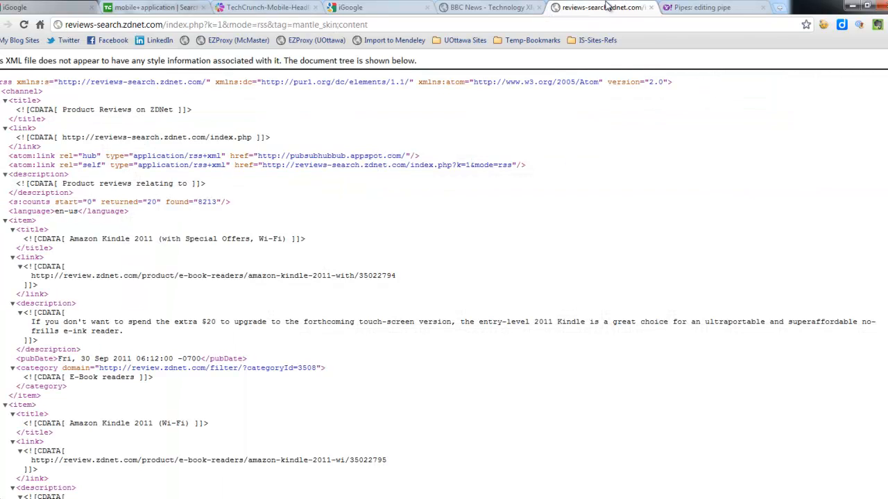
{"action": "left_click", "coordinate": [330, 25]}
{"action": "left_click", "coordinate": [330, 26]}
{"action": "left_click_drag", "start_coordinate": [269, 24], "coordinate": [65, 25]}
{"action": "key", "text": "ctrl+c"}
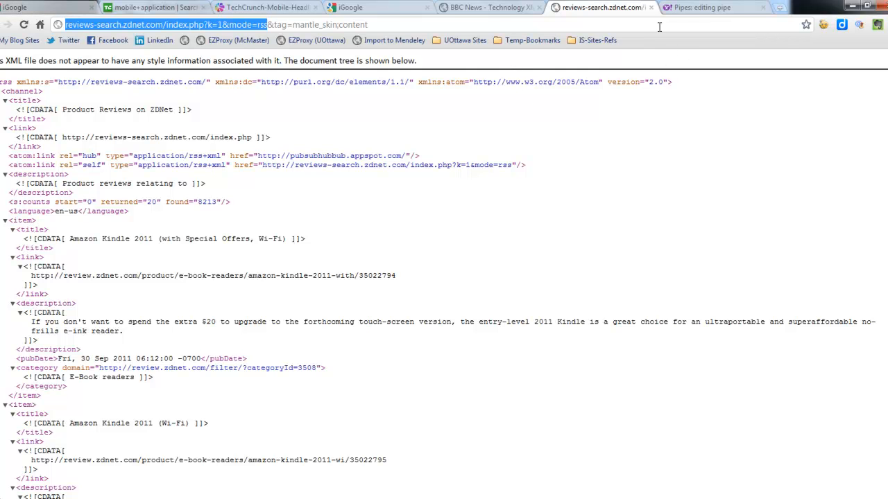
{"action": "left_click", "coordinate": [706, 7]}
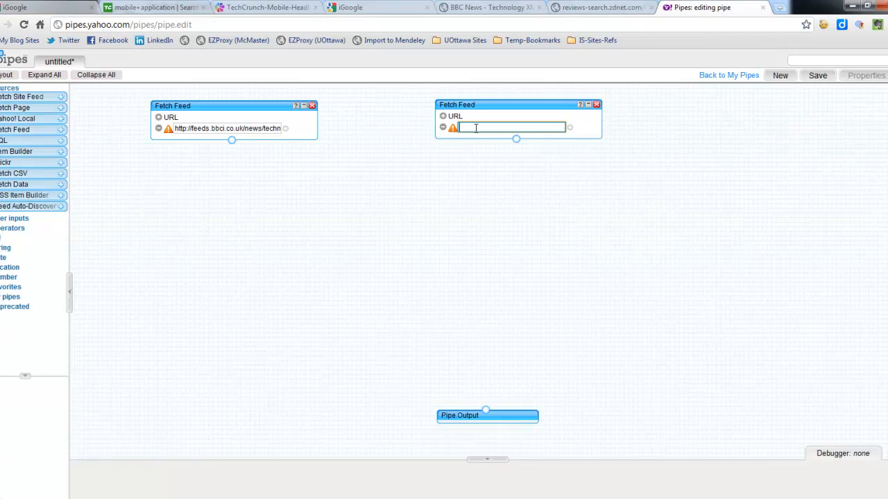
{"action": "key", "text": "ctrl+v"}
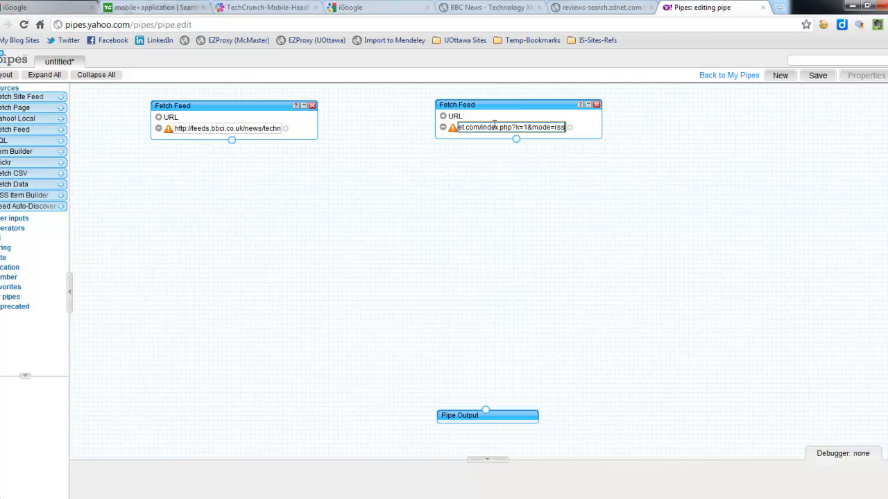
Step: Preview each Fetch Feed module's items in an enlarged debugger, with the Pipe Output module moved closer to the feeds
{"action": "left_click", "coordinate": [447, 107]}
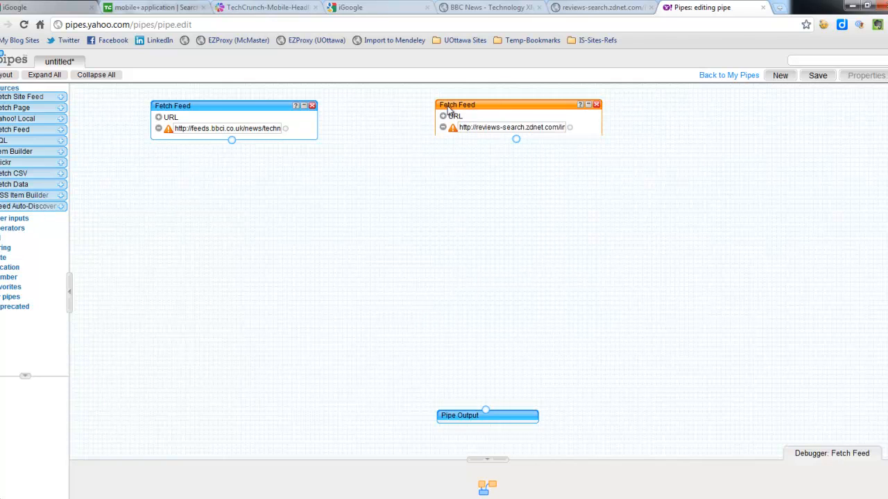
{"action": "left_click", "coordinate": [208, 104]}
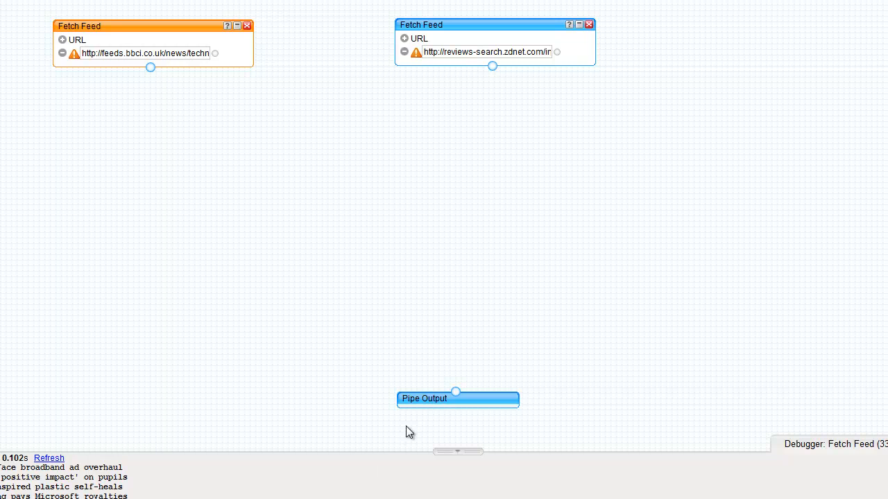
{"action": "left_click_drag", "start_coordinate": [421, 399], "coordinate": [352, 220]}
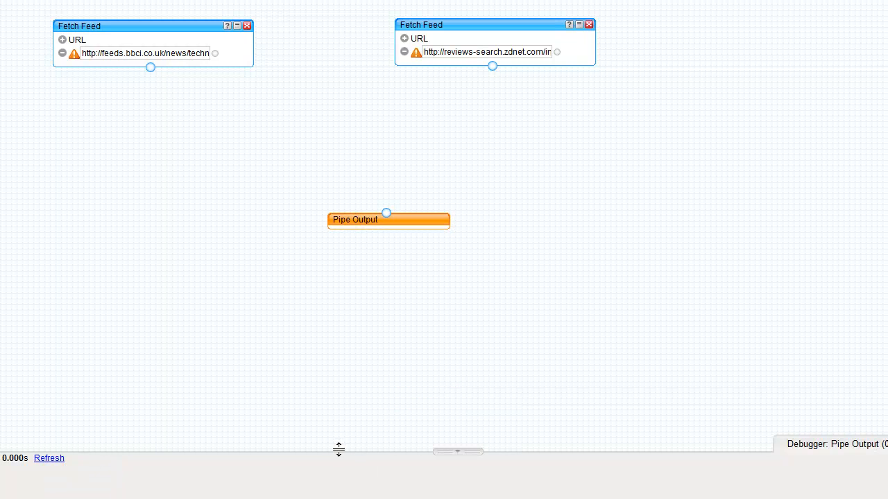
{"action": "left_click_drag", "start_coordinate": [338, 449], "coordinate": [344, 357]}
{"action": "left_click", "coordinate": [156, 26]}
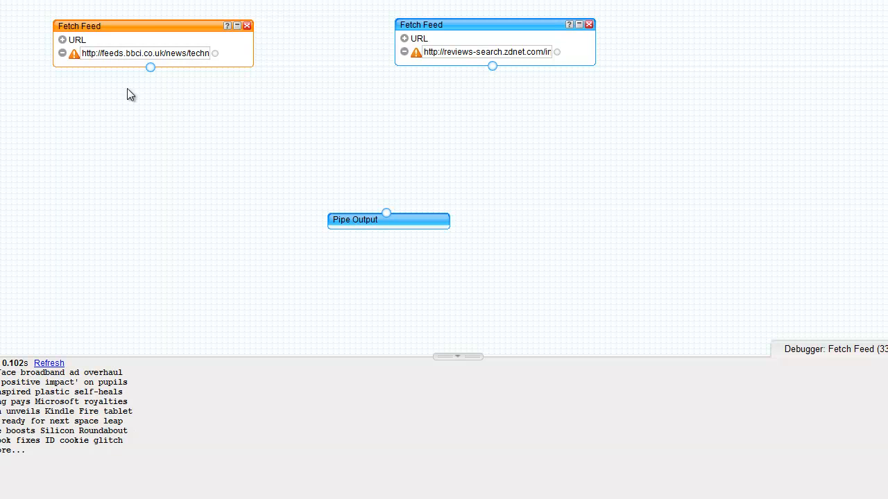
{"action": "left_click", "coordinate": [502, 27]}
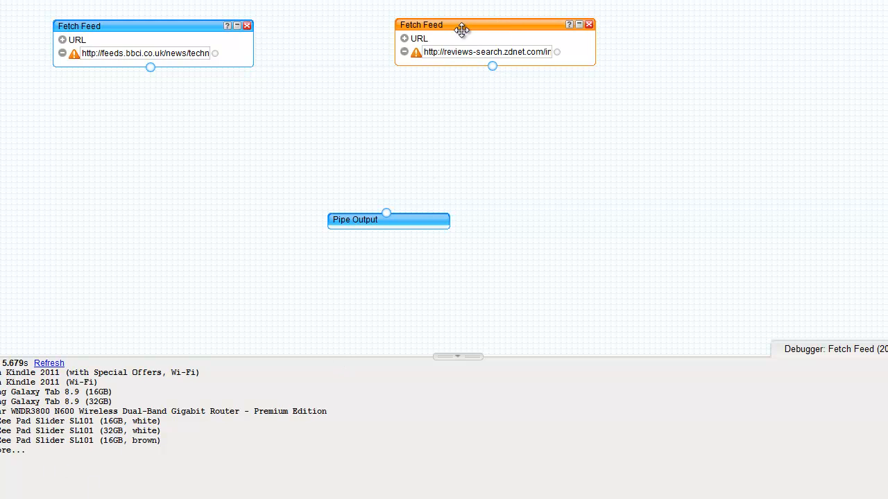
{"action": "left_click", "coordinate": [46, 363]}
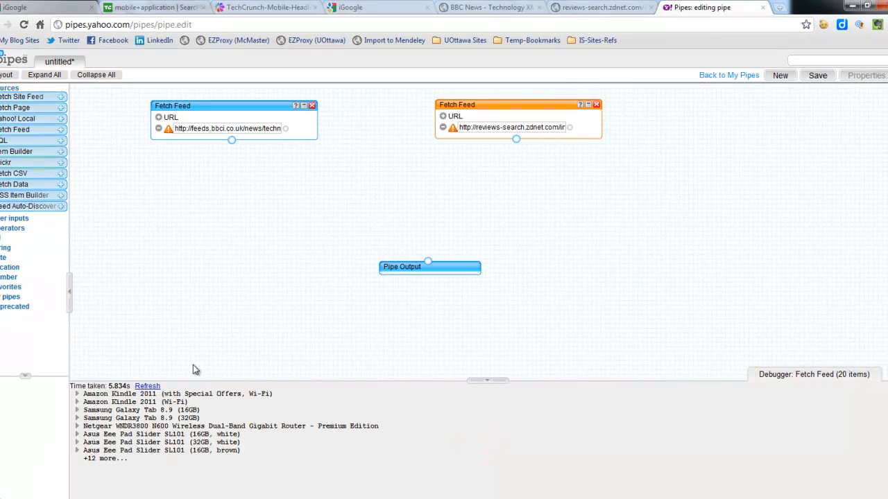
Step: Add a Union operator between the modules, wire both Fetch Feed outputs into it, and connect it to Pipe Output
{"action": "left_click", "coordinate": [15, 230]}
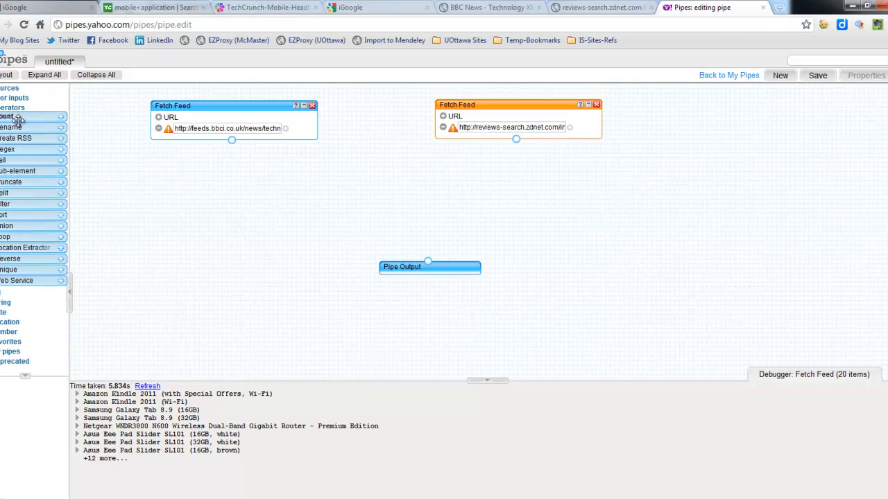
{"action": "left_click_drag", "start_coordinate": [34, 225], "coordinate": [382, 186]}
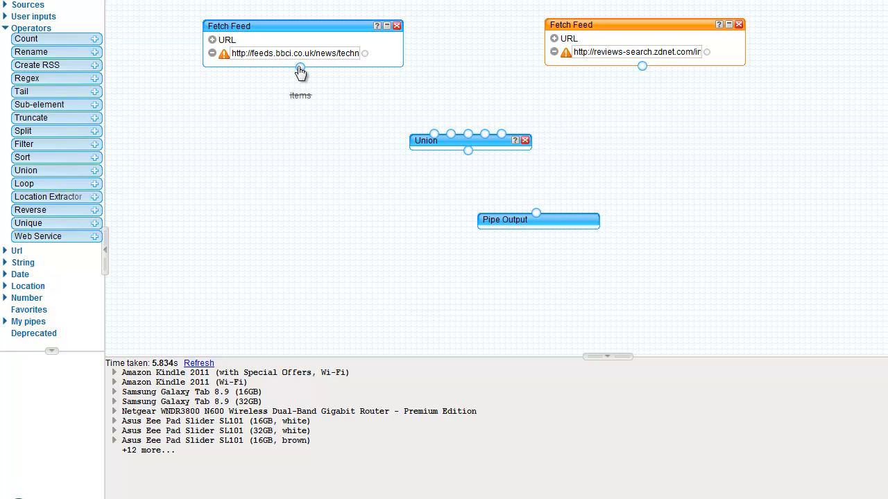
{"action": "left_click_drag", "start_coordinate": [299, 67], "coordinate": [434, 133]}
{"action": "left_click_drag", "start_coordinate": [642, 67], "coordinate": [468, 134]}
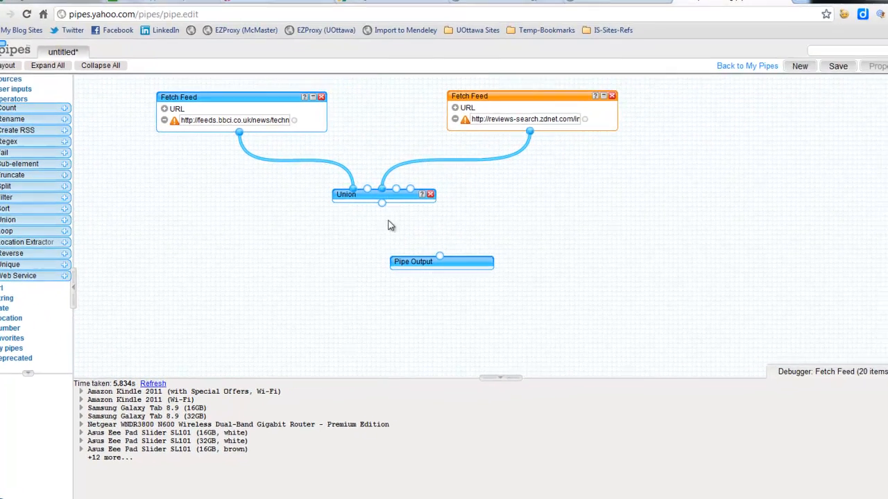
{"action": "left_click_drag", "start_coordinate": [382, 203], "coordinate": [354, 305]}
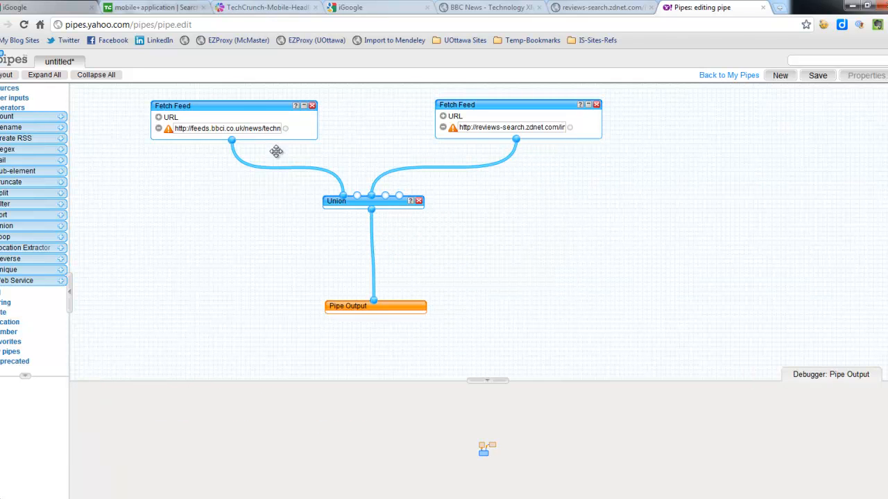
Step: Check the debugger output of the BBC feed, the ZDNet feed and the merged Pipe Output
{"action": "left_click", "coordinate": [244, 104]}
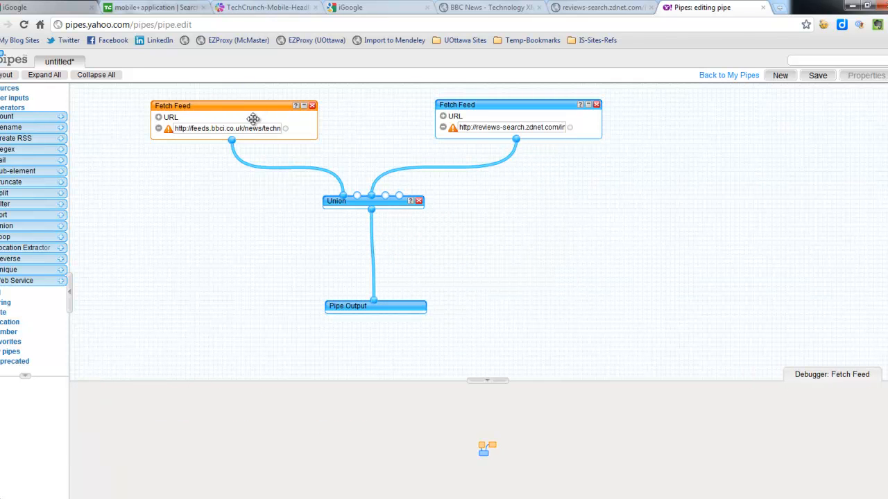
{"action": "left_click", "coordinate": [526, 101]}
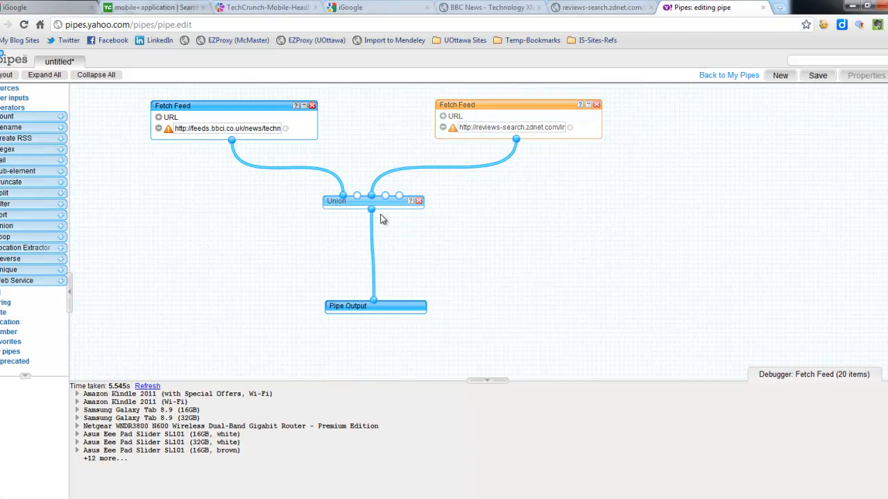
{"action": "left_click", "coordinate": [371, 306]}
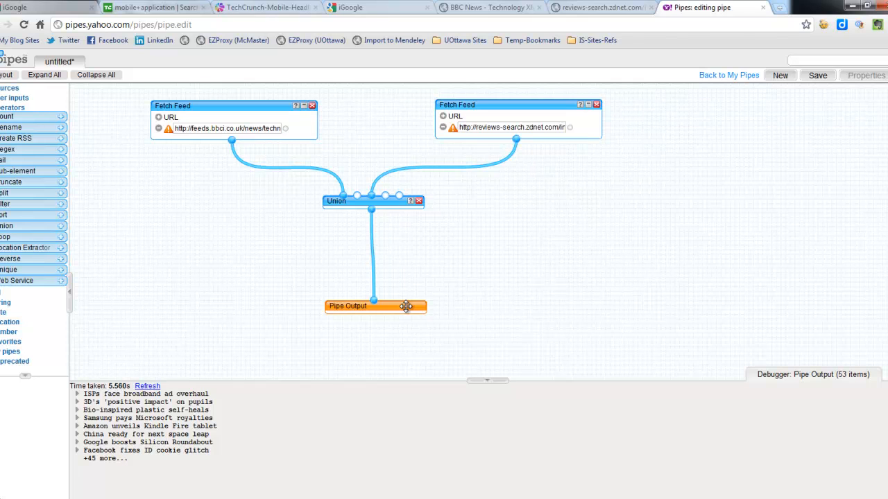
Step: Save the pipe under the name Aggregate-Technology-Feed
{"action": "left_click", "coordinate": [818, 76]}
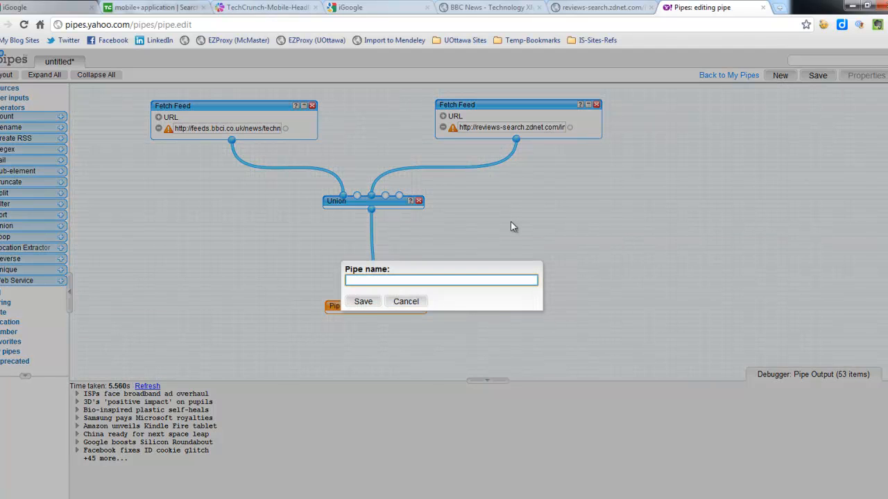
{"action": "type", "text": "Aggregate-Technology-Feed"}
{"action": "left_click", "coordinate": [361, 302]}
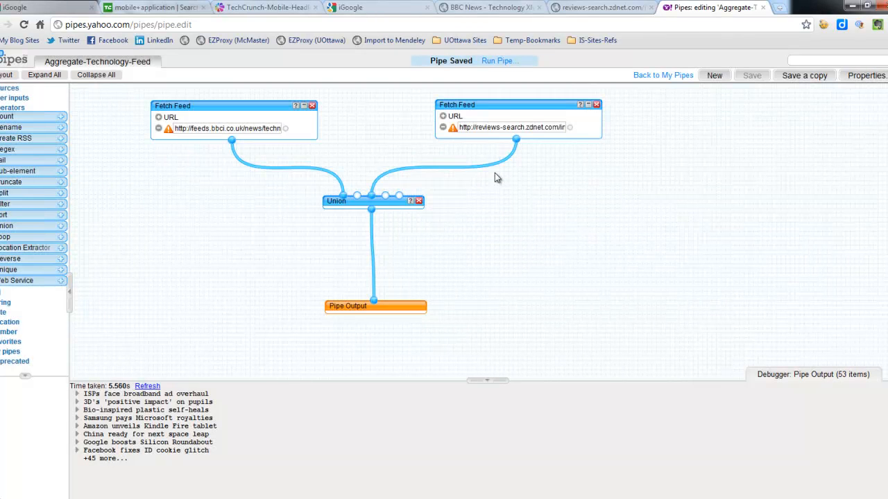
Step: Run the saved pipe and look through its merged item list and the options for using its output
{"action": "left_click", "coordinate": [502, 61]}
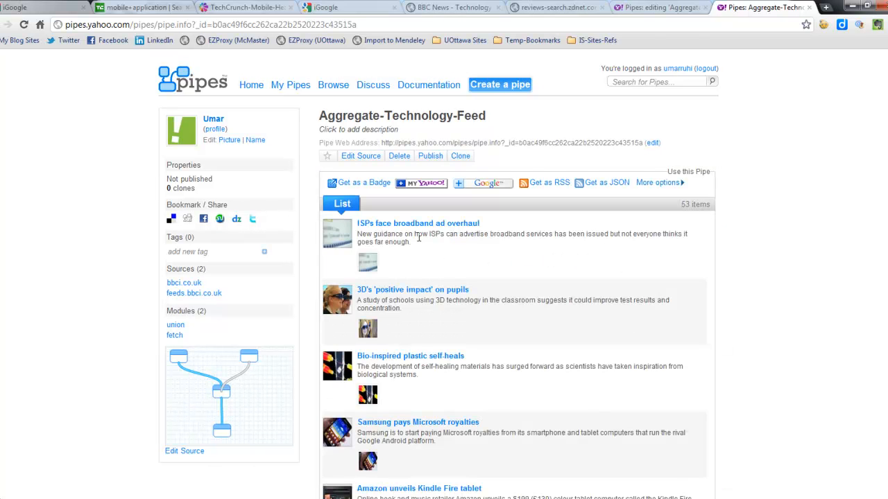
{"action": "scroll", "coordinate": [513, 278], "scroll_direction": "down", "scroll_amount": 10}
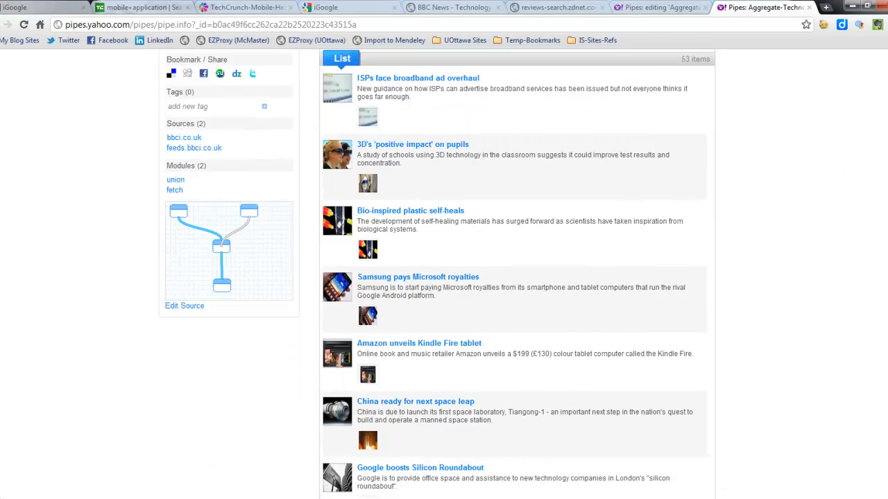
{"action": "scroll", "coordinate": [513, 278], "scroll_direction": "down", "scroll_amount": 10}
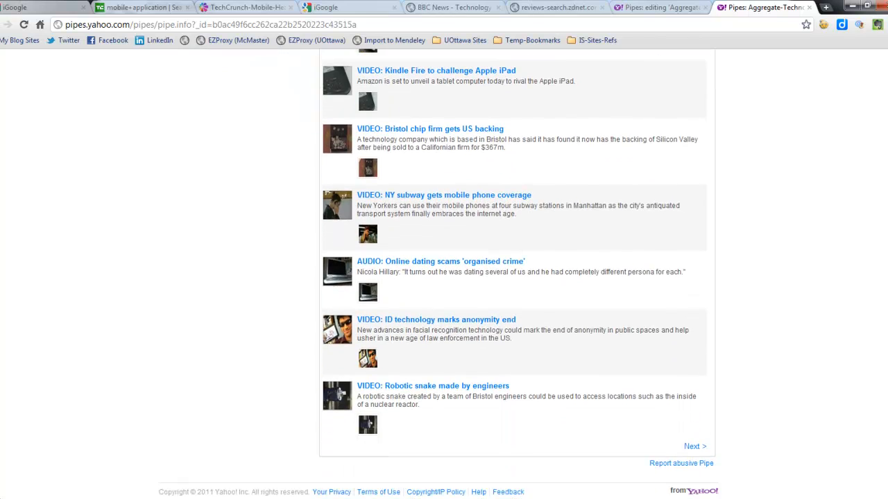
{"action": "scroll", "coordinate": [513, 277], "scroll_direction": "up", "scroll_amount": 20}
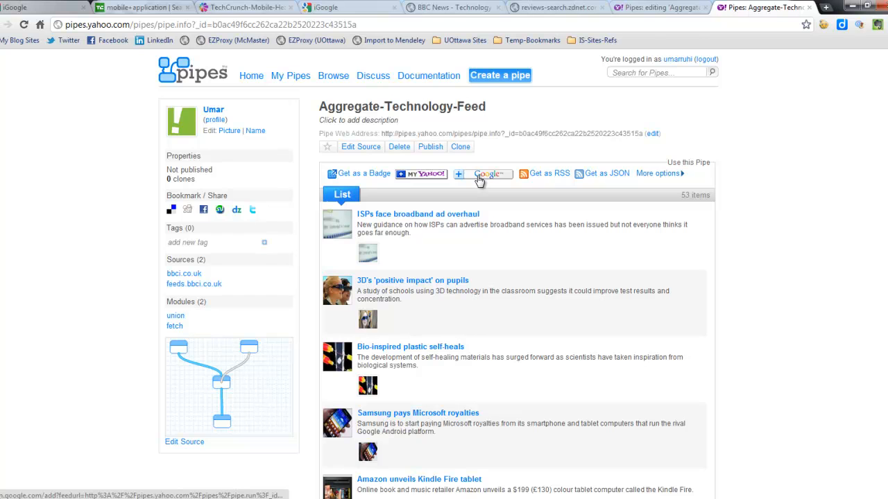
{"action": "left_click", "coordinate": [664, 178]}
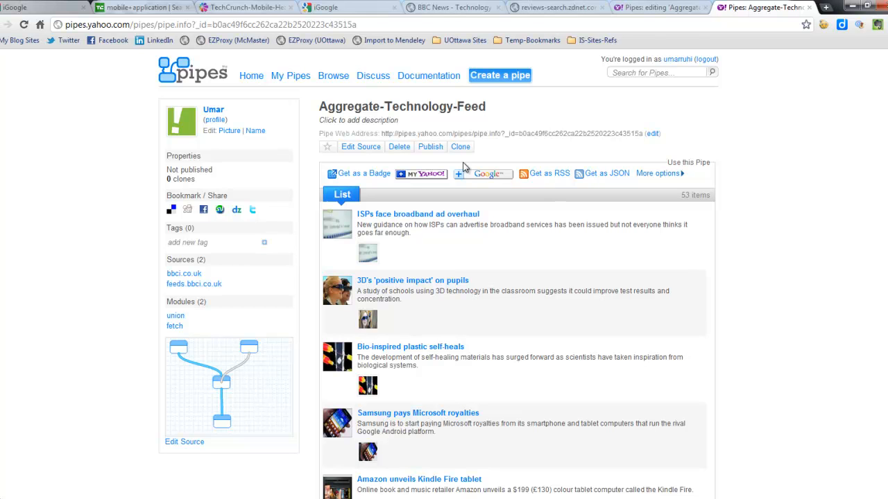
Step: Open the pipe's source in the editor, and switch to the PowerPoint slide show of Mashup Tools & Examples
{"action": "left_click", "coordinate": [359, 148]}
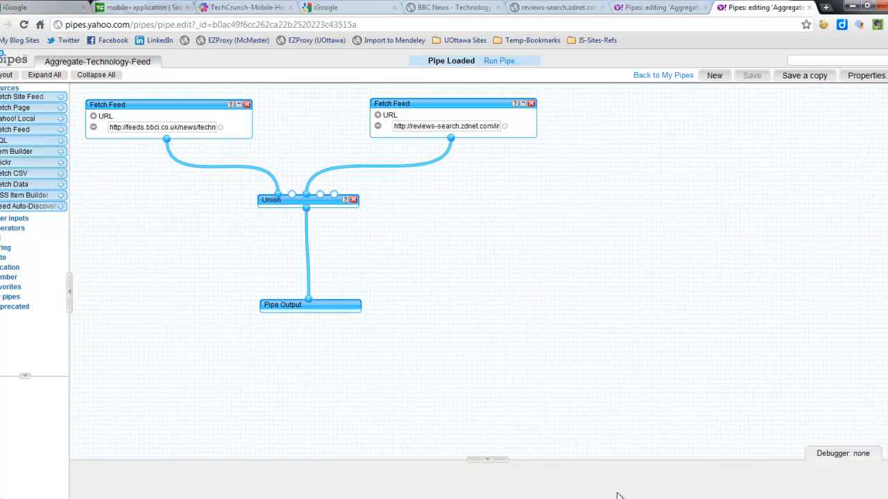
{"action": "mouse_move", "coordinate": [564, 498]}
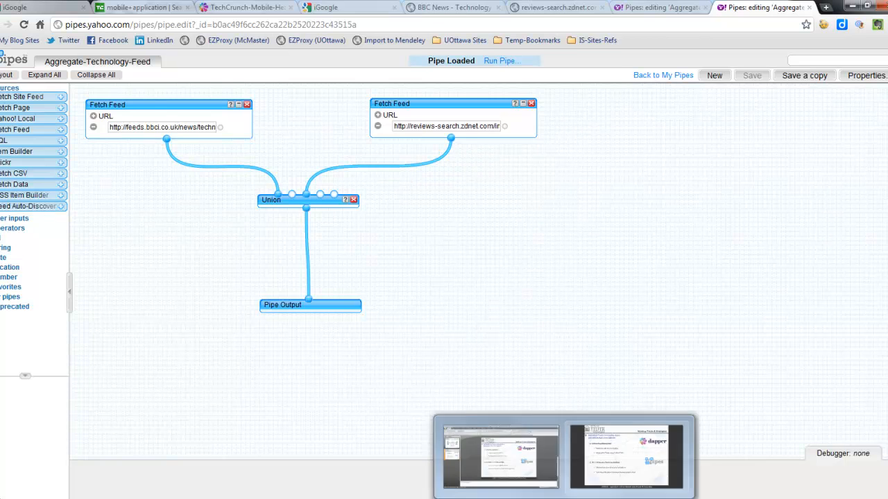
{"action": "left_click", "coordinate": [620, 463]}
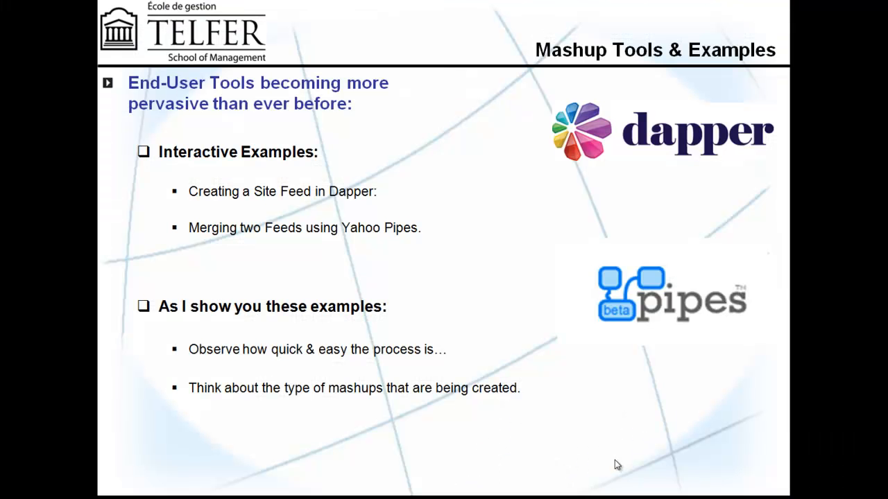